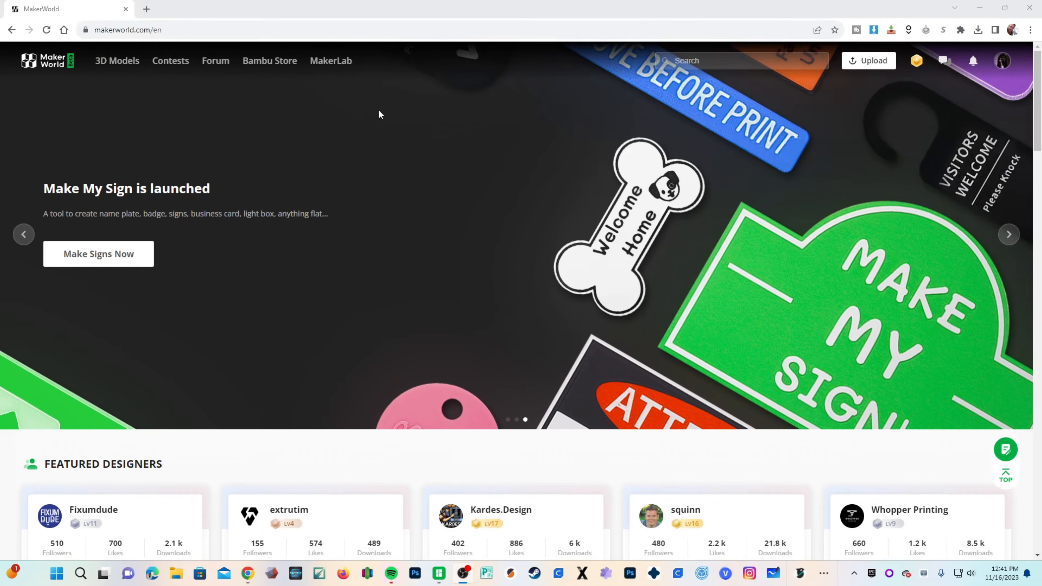
Open the Make My Sign tool in MakerLab and browse its popular community templates.
left_click(323, 66)
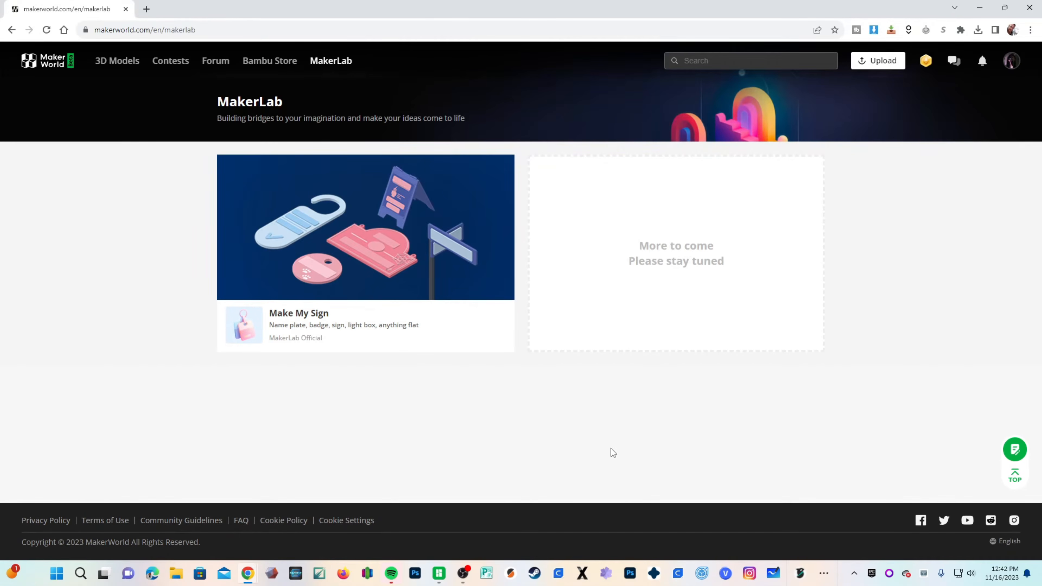
left_click(305, 319)
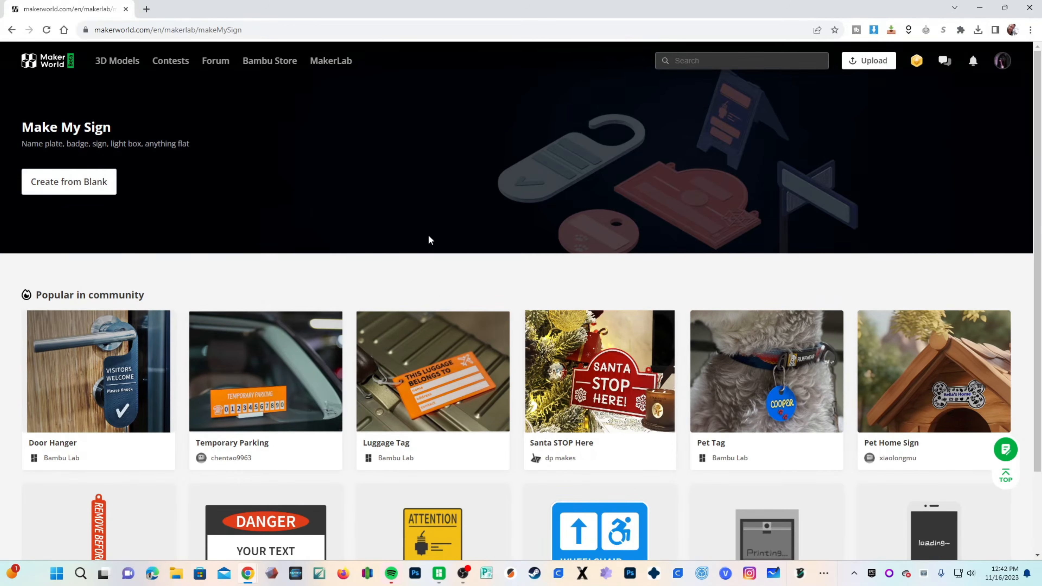
scroll(427, 234, "down", 2)
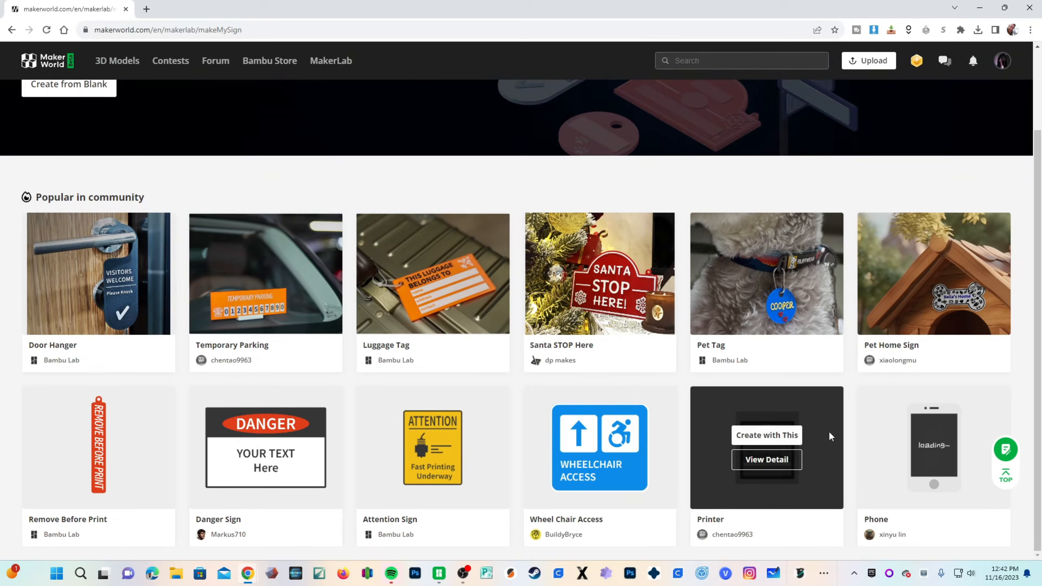
scroll(424, 406, "up", 1)
scroll(424, 407, "up", 1)
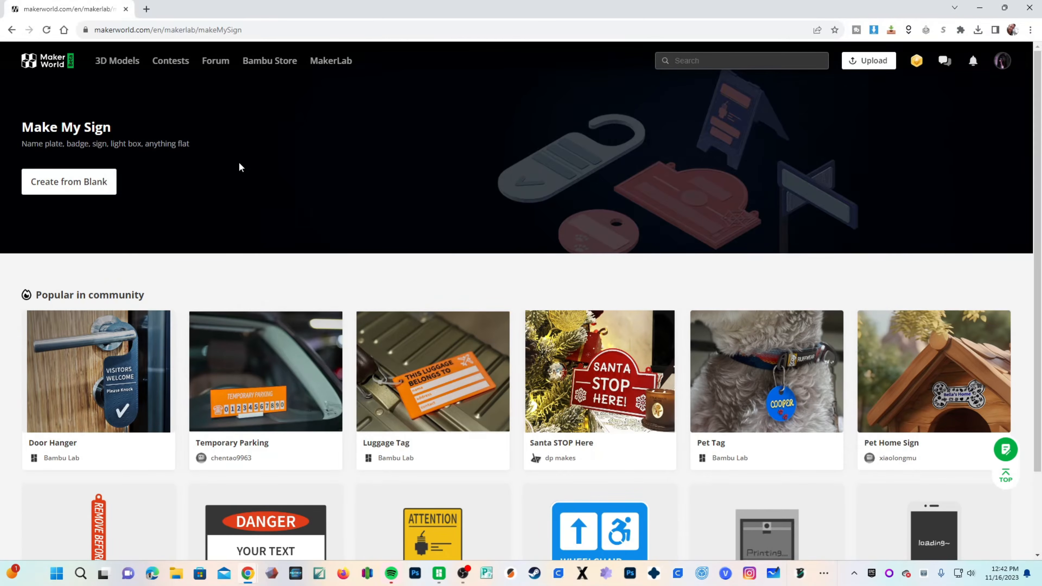
Create a sign from blank, looking through the starting templates and closing them without choosing one.
left_click(85, 184)
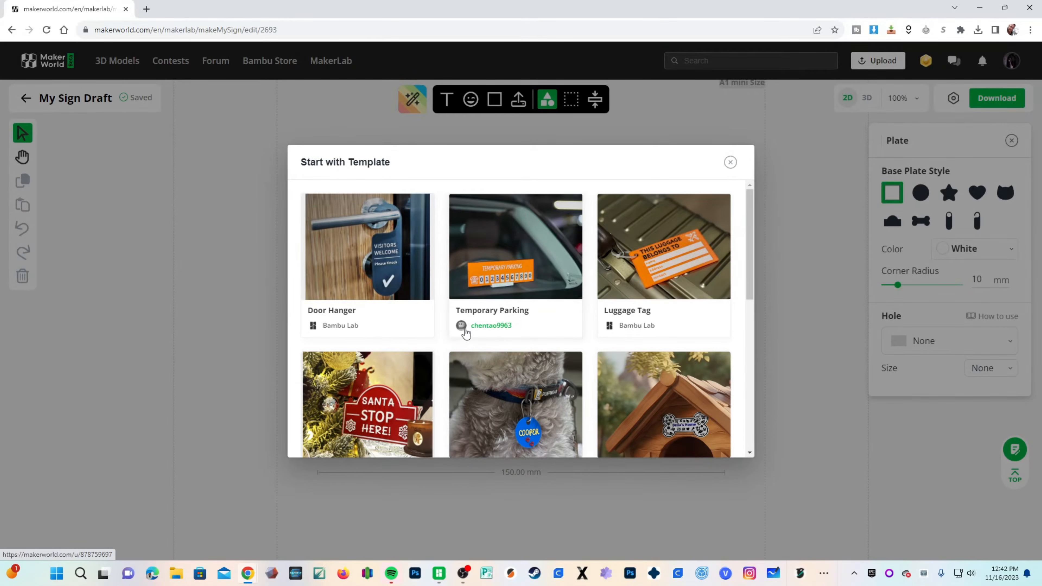
scroll(466, 327, "down", 5)
scroll(465, 326, "down", 1)
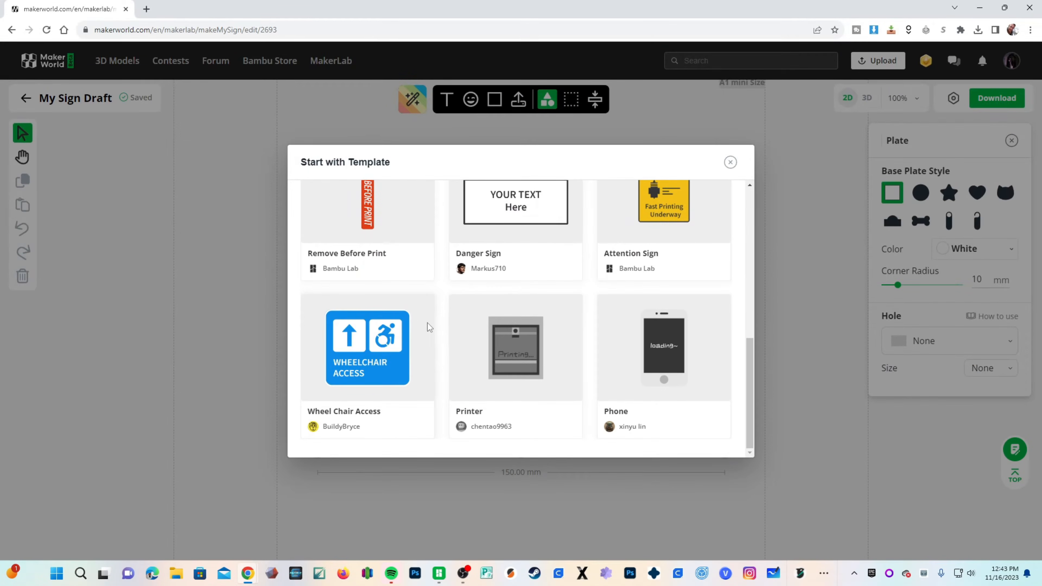
scroll(427, 323, "up", 6)
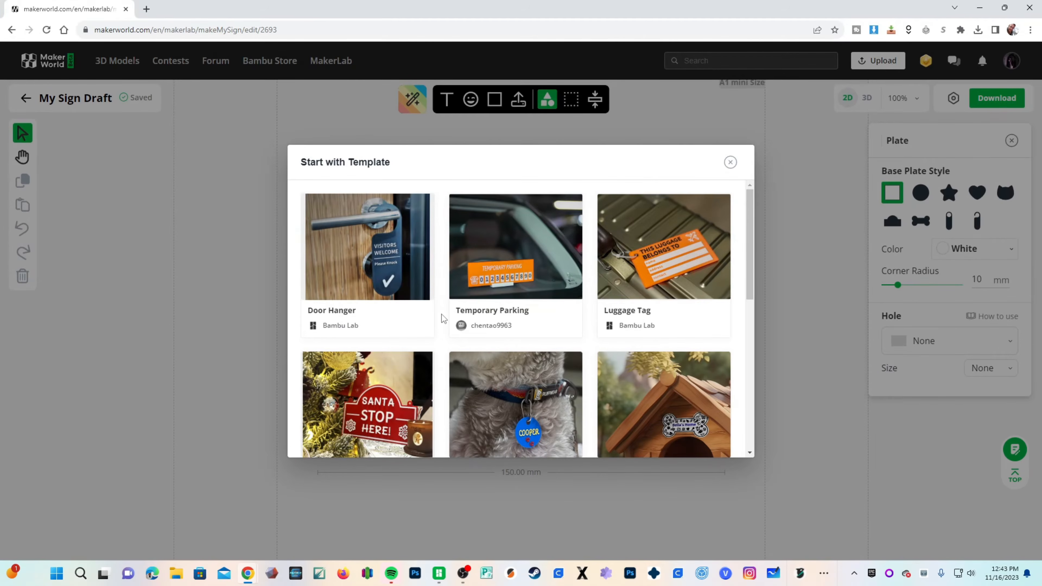
left_click(730, 163)
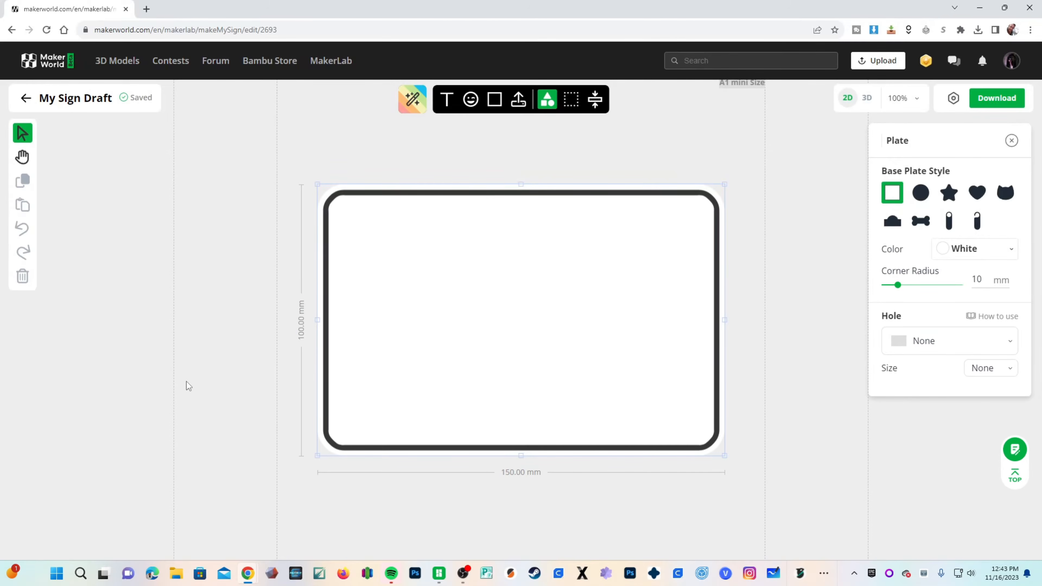
Try the circle, star, heart, cat, arched, bone and door-hanger base plate styles, ending back on the rectangle.
left_click(900, 202)
left_click(920, 192)
left_click(951, 200)
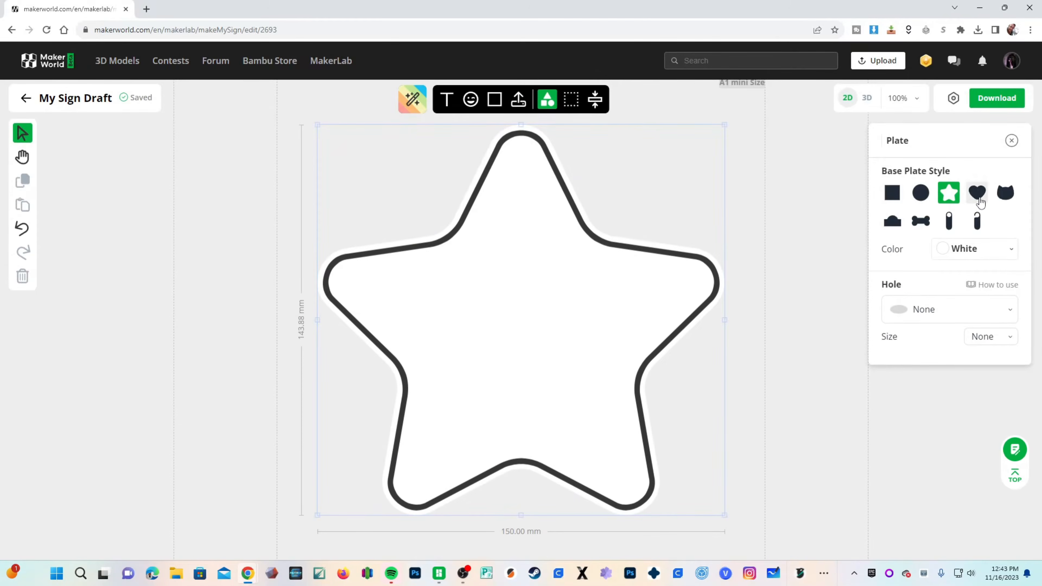
left_click(977, 194)
left_click(1006, 193)
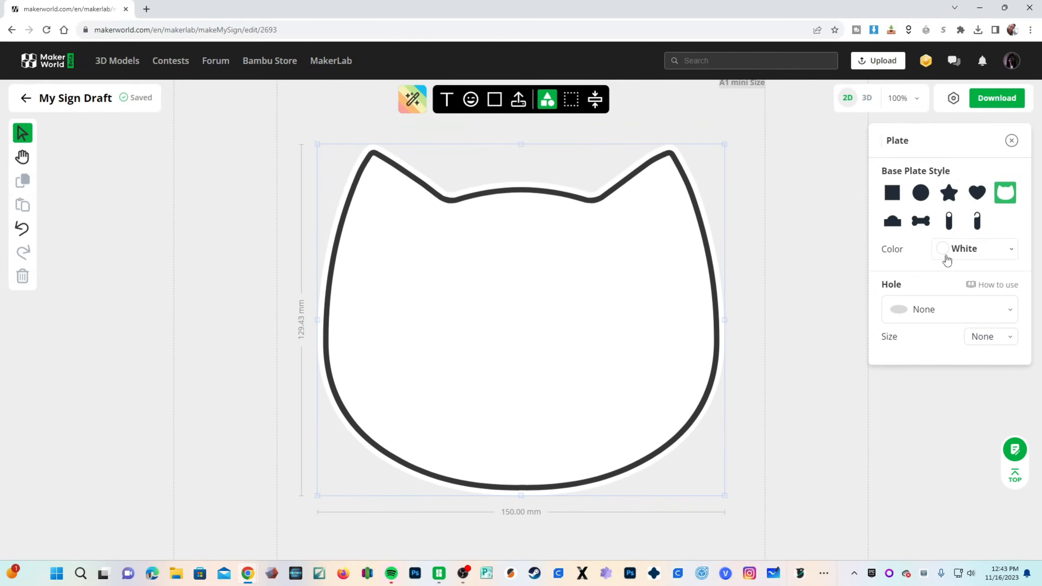
left_click(892, 222)
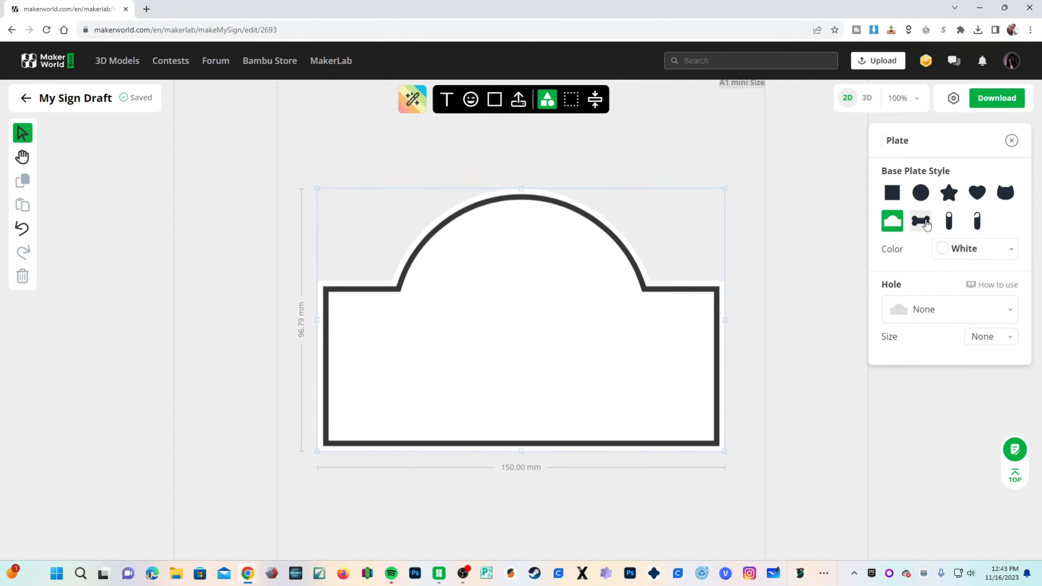
left_click(921, 222)
left_click(951, 225)
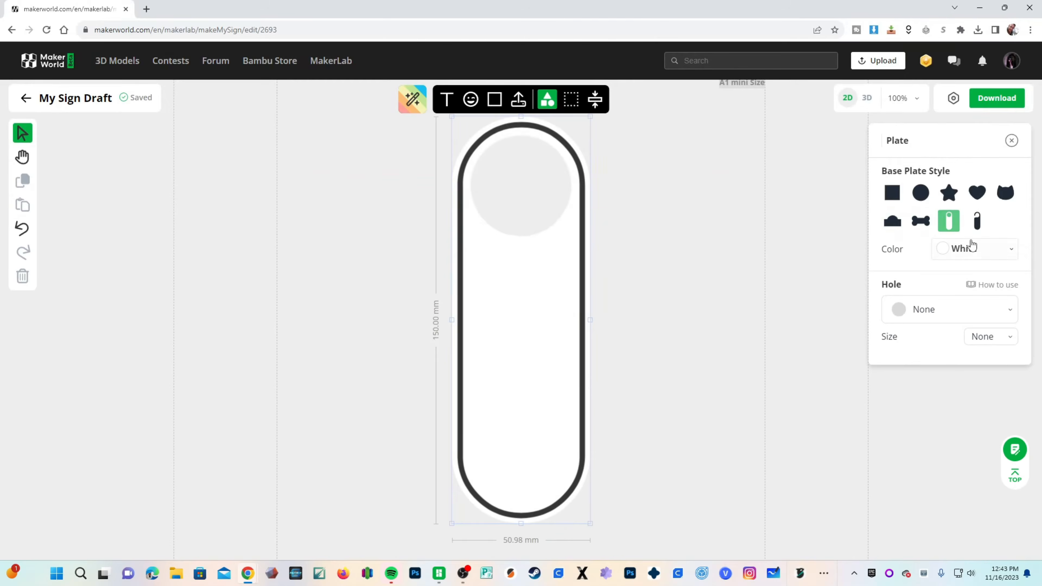
left_click(977, 224)
left_click(893, 222)
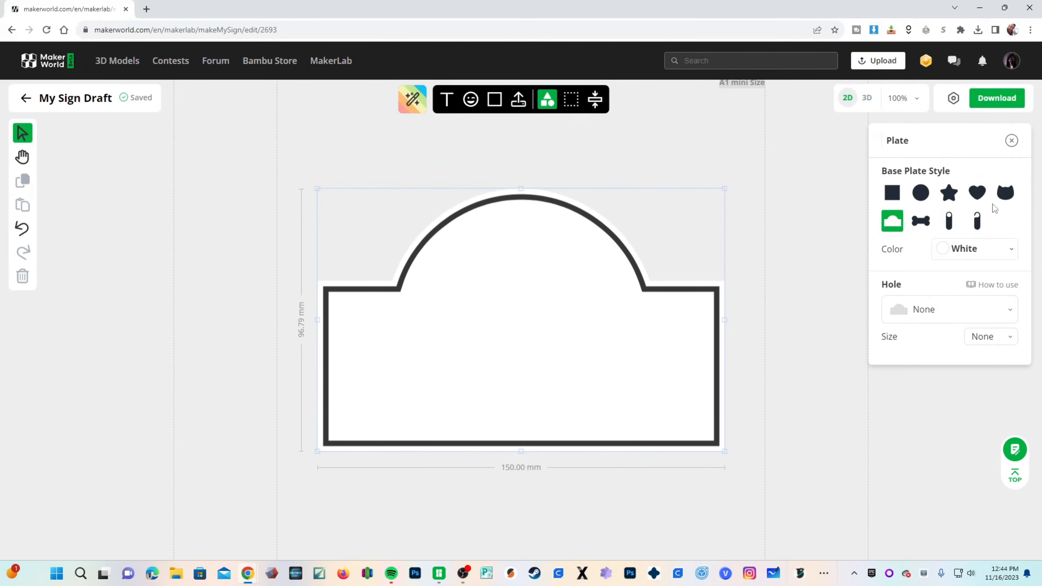
left_click(889, 197)
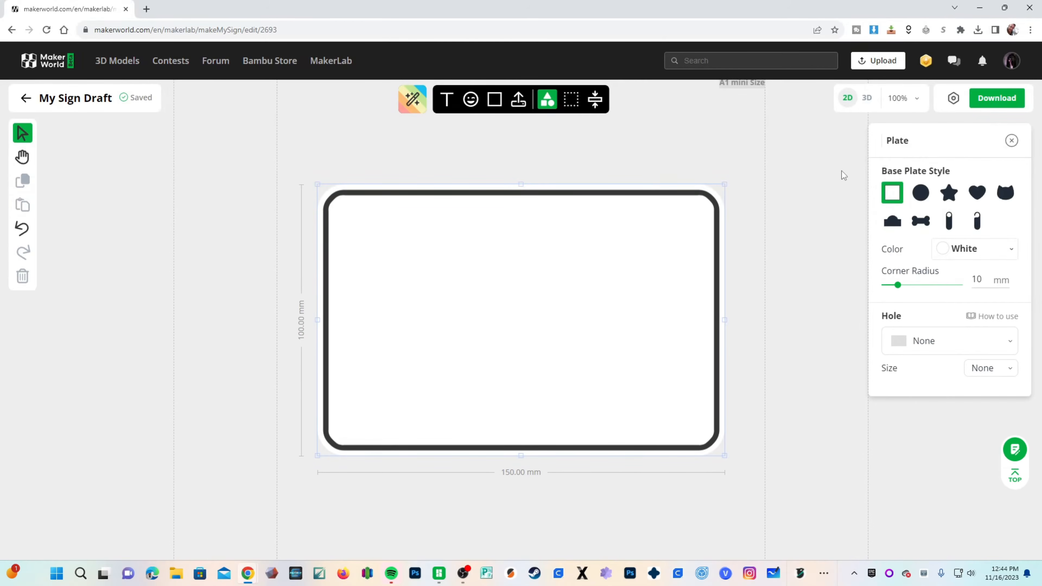
Try blue, red and purple as the base plate color and set it back to white.
left_click(952, 250)
left_click(1000, 273)
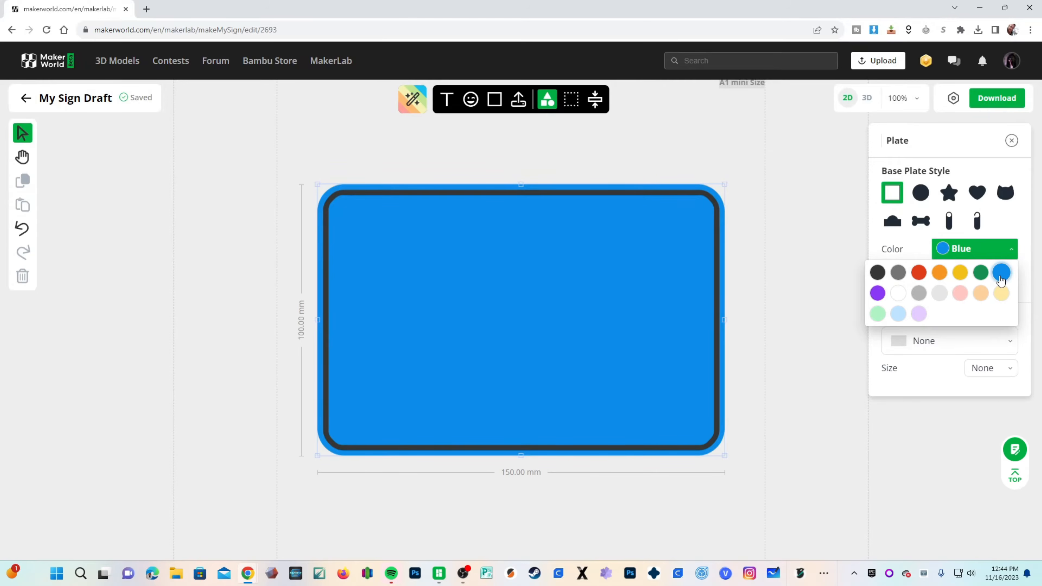
left_click(958, 255)
left_click(958, 254)
left_click(918, 272)
left_click(970, 251)
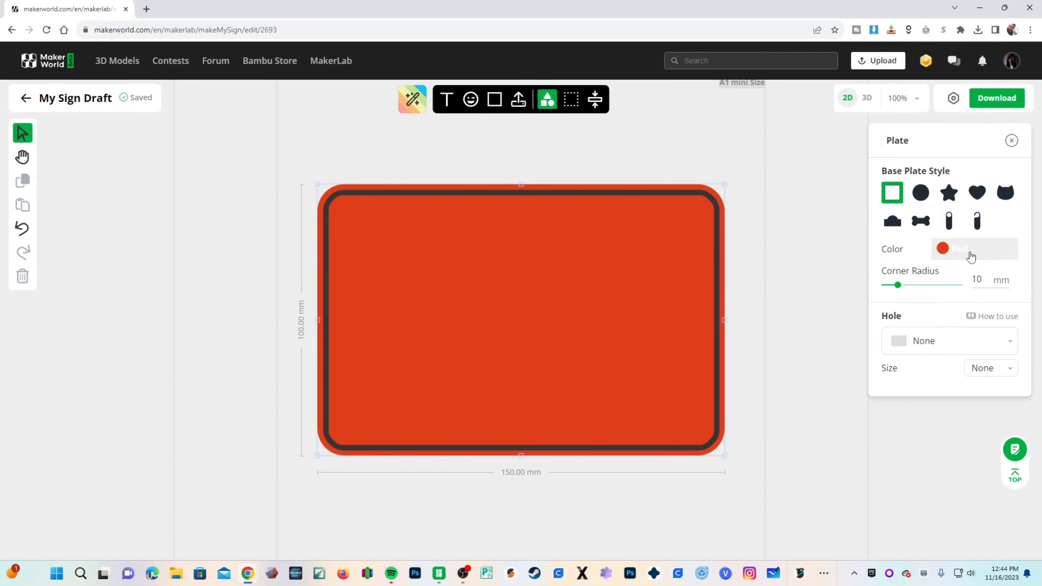
left_click(970, 251)
left_click(878, 293)
left_click(899, 293)
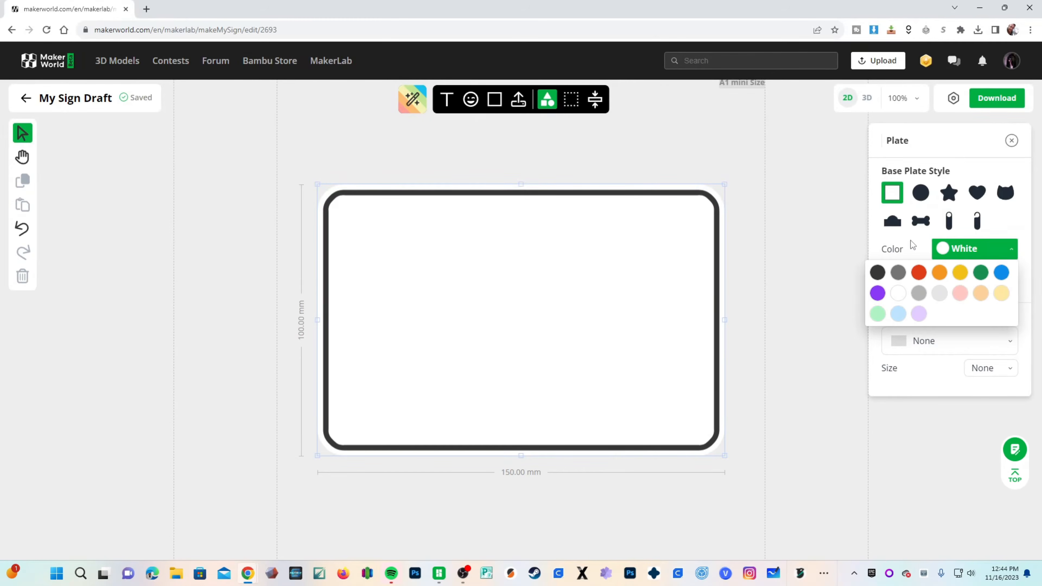
Try a 47 mm corner radius on the rectangular plate and set it back to 10 mm.
left_click_drag(898, 287, 958, 293)
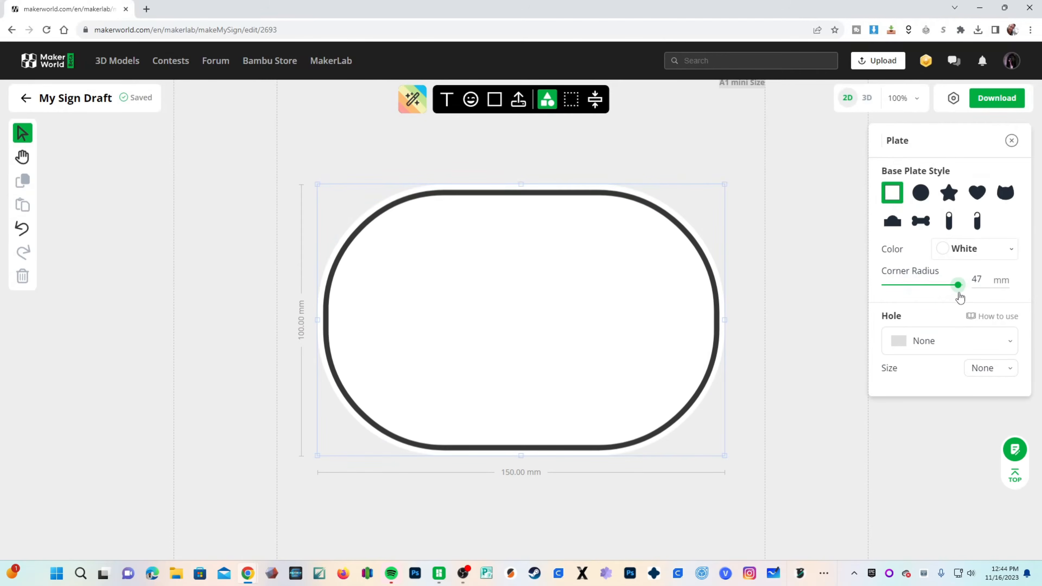
left_click(883, 286)
left_click(978, 278)
type("0")
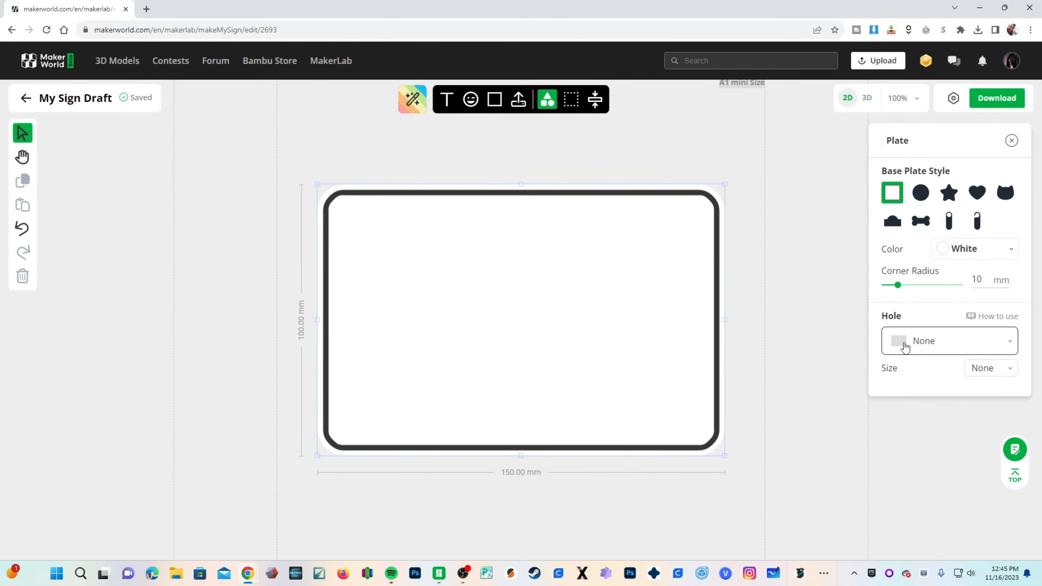
Try Double - Top holes inside the plate, switch them to the boundary version and inspect the hanging tabs up close.
left_click(905, 347)
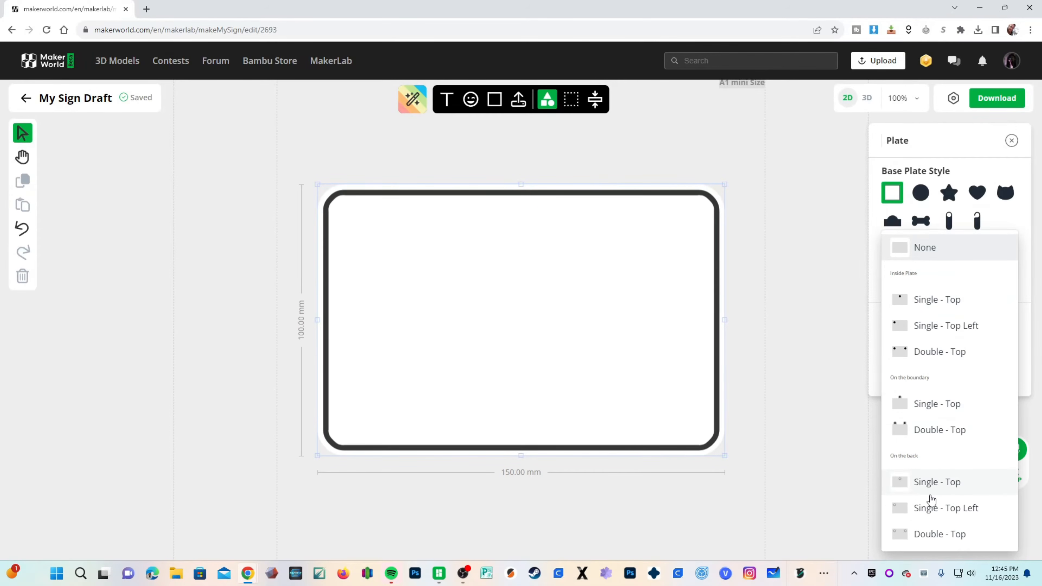
left_click(927, 356)
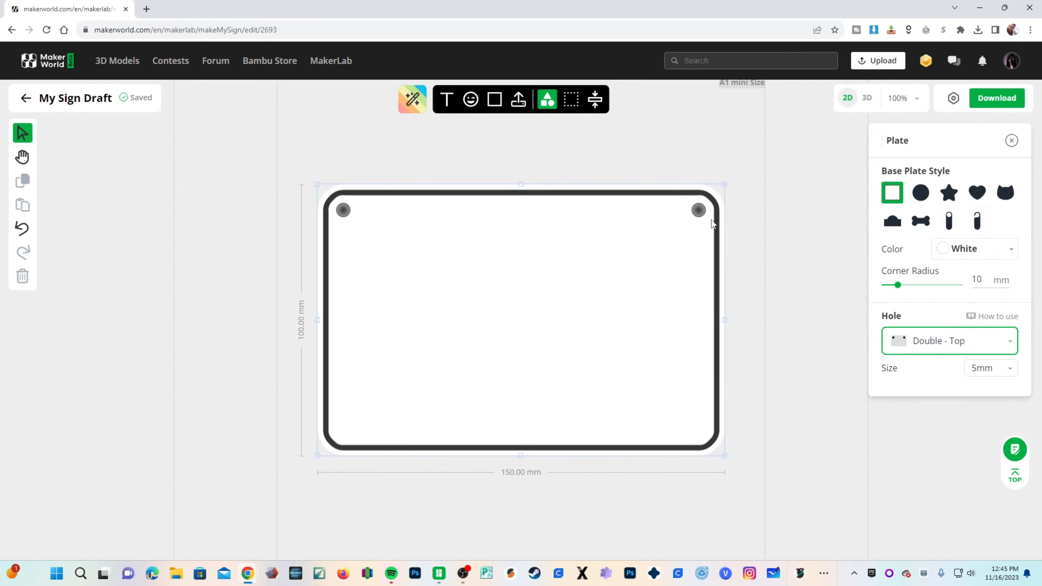
left_click(910, 344)
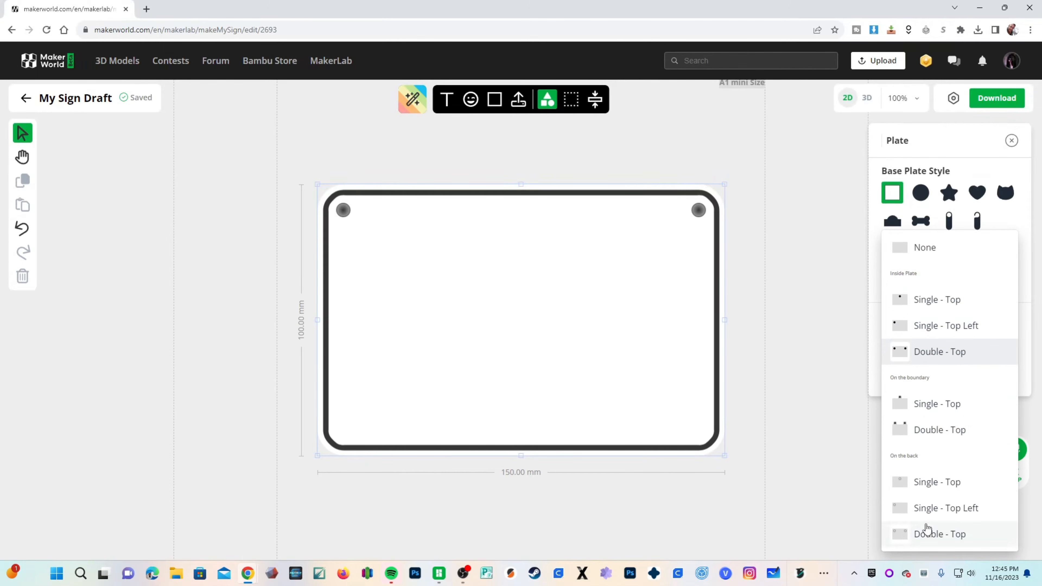
left_click(919, 429)
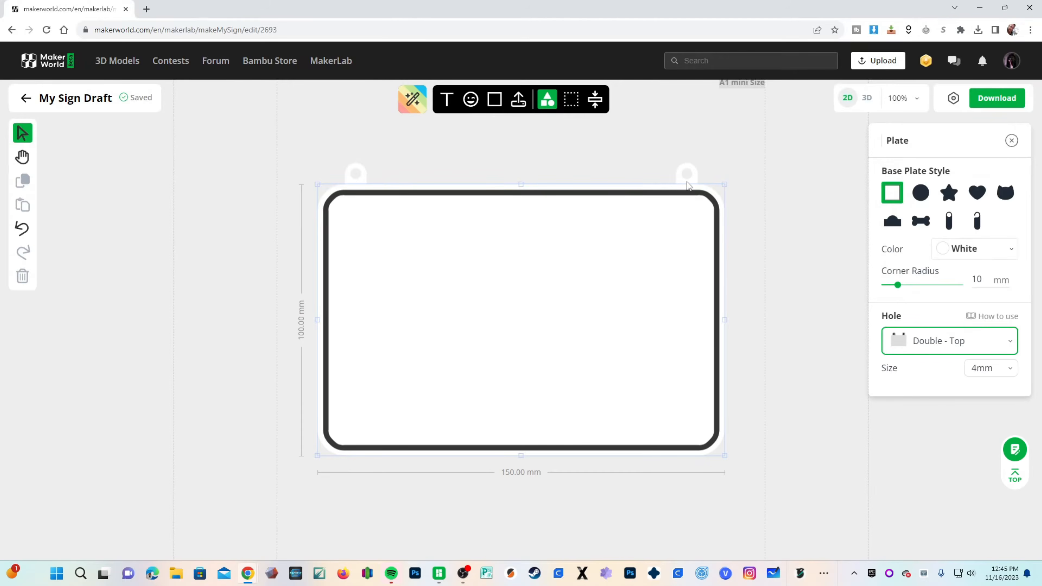
scroll(749, 236, "up", 5)
left_click(741, 268)
middle_click_drag(739, 264, 802, 384)
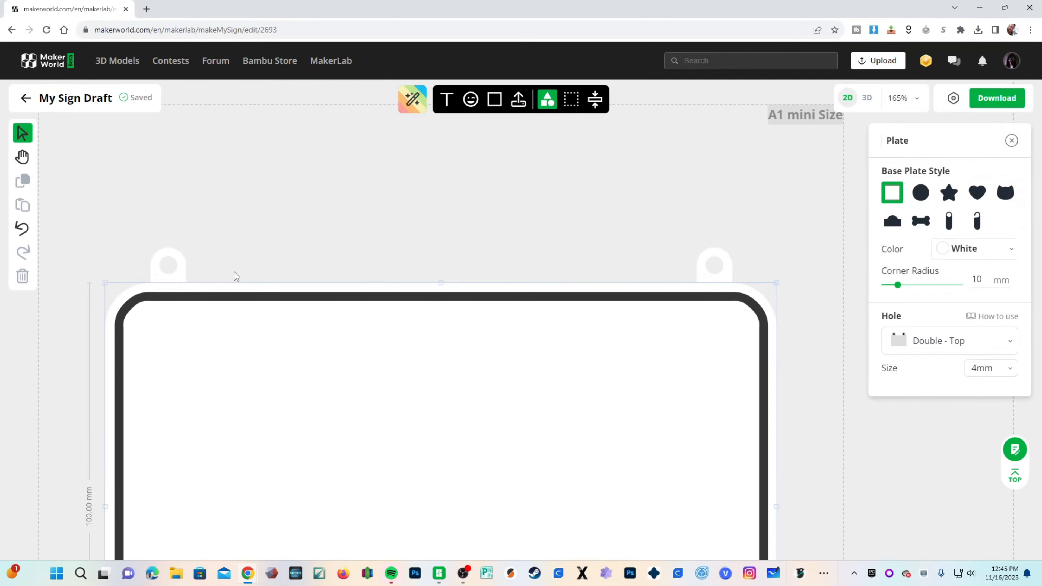
scroll(419, 295, "down", 10)
middle_click_drag(452, 333, 617, 273)
scroll(623, 263, "up", 6)
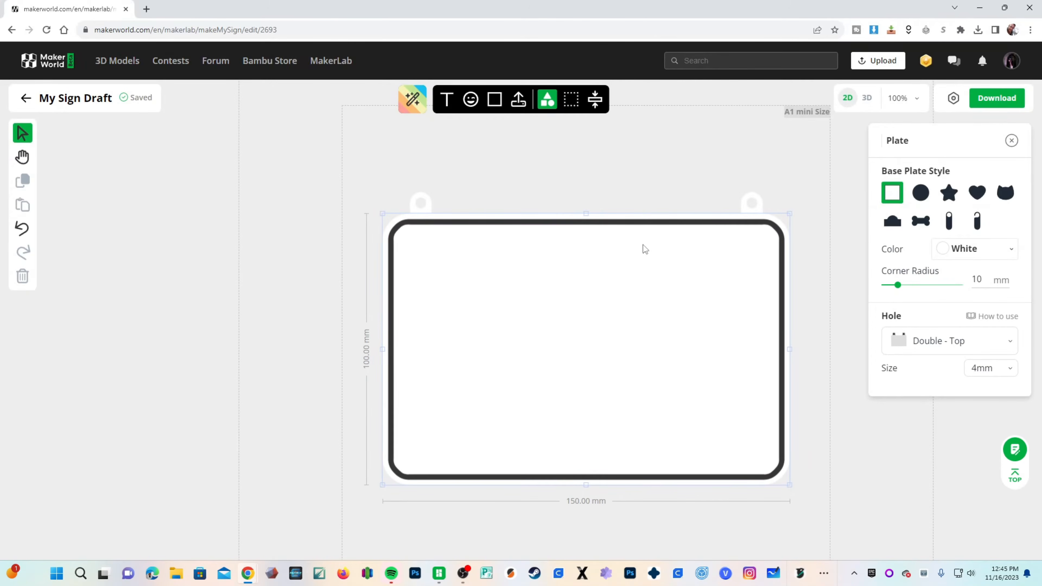
Place Double - Top holes on the back of the plate and accept the suggestion to thicken the board to 3 mm.
left_click(934, 347)
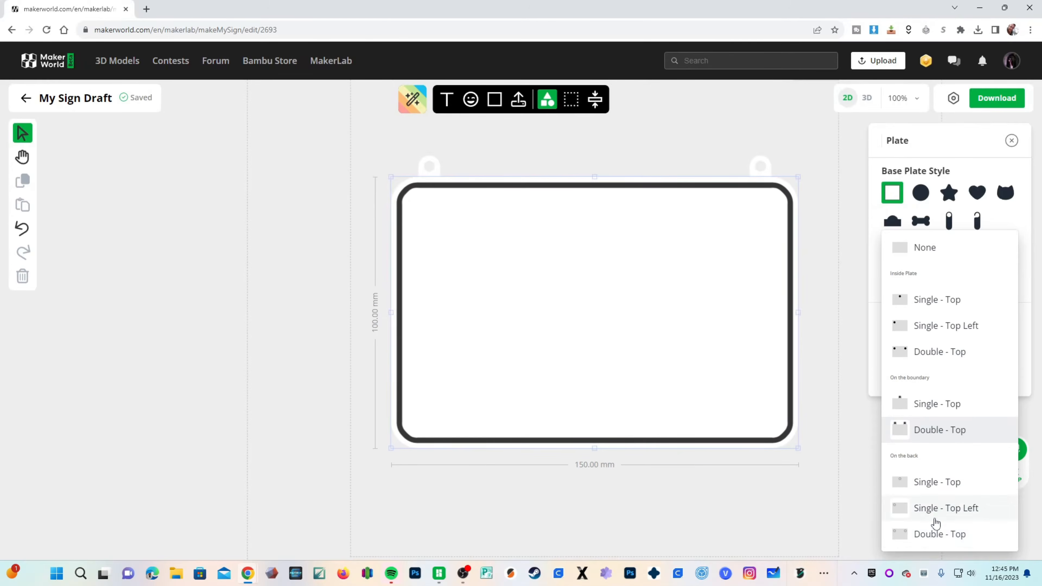
left_click(930, 535)
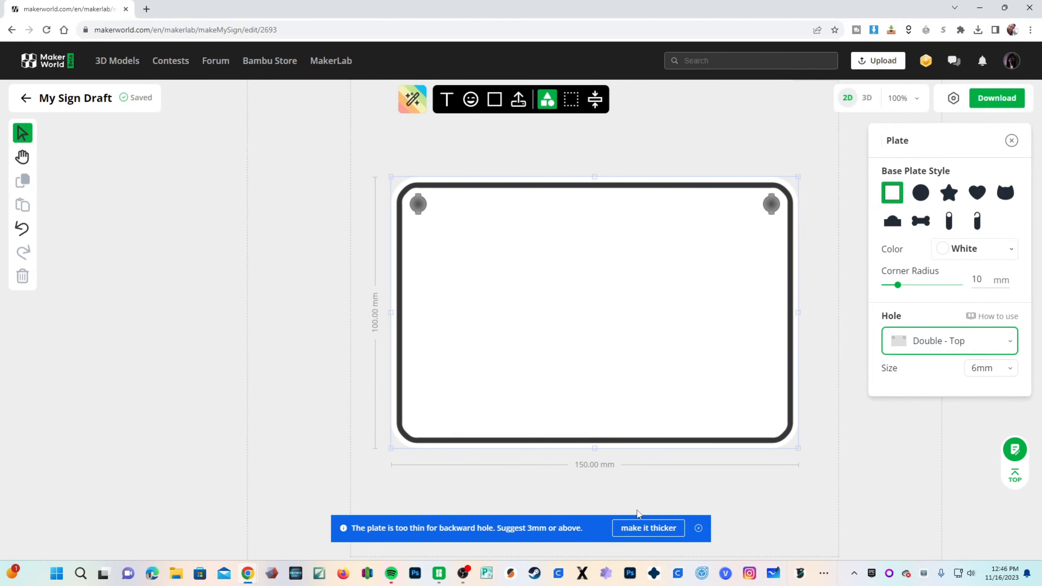
left_click(637, 531)
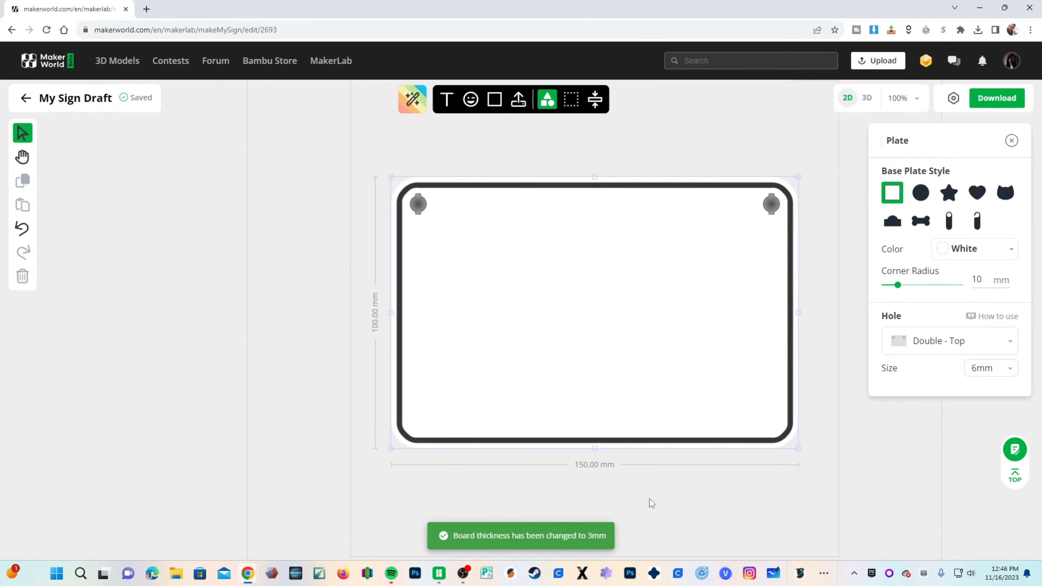
left_click(763, 495)
right_click(596, 461)
left_click(602, 242)
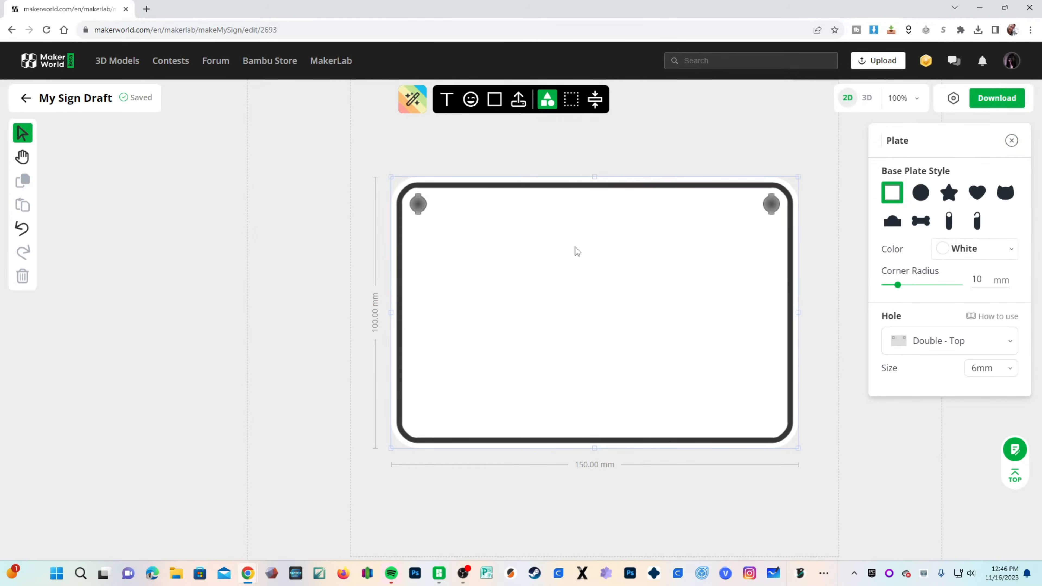
Change the holes to Double - Top inside the plate and set their size to 10mm.
left_click(912, 349)
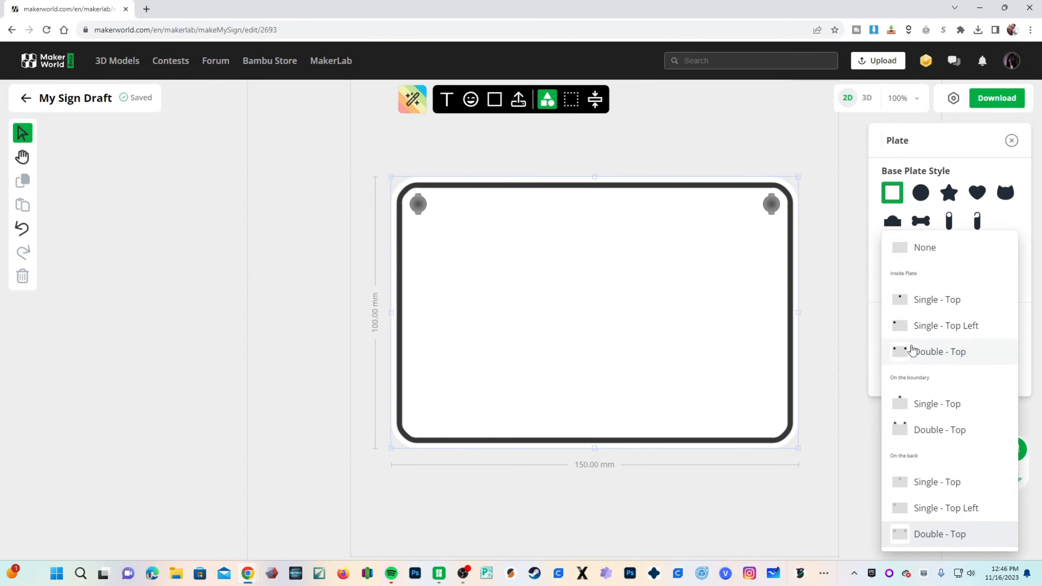
left_click(919, 364)
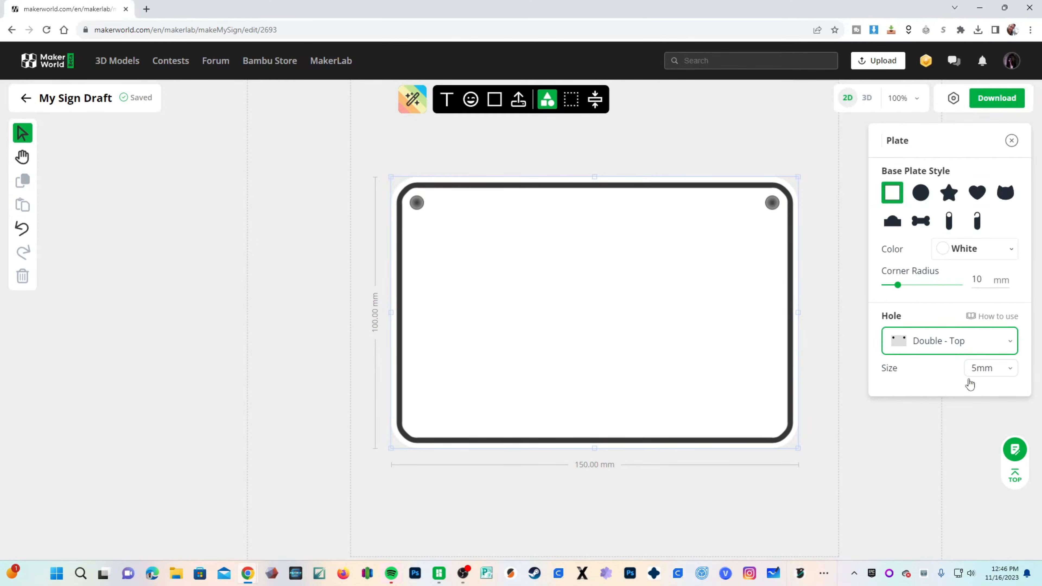
left_click(984, 371)
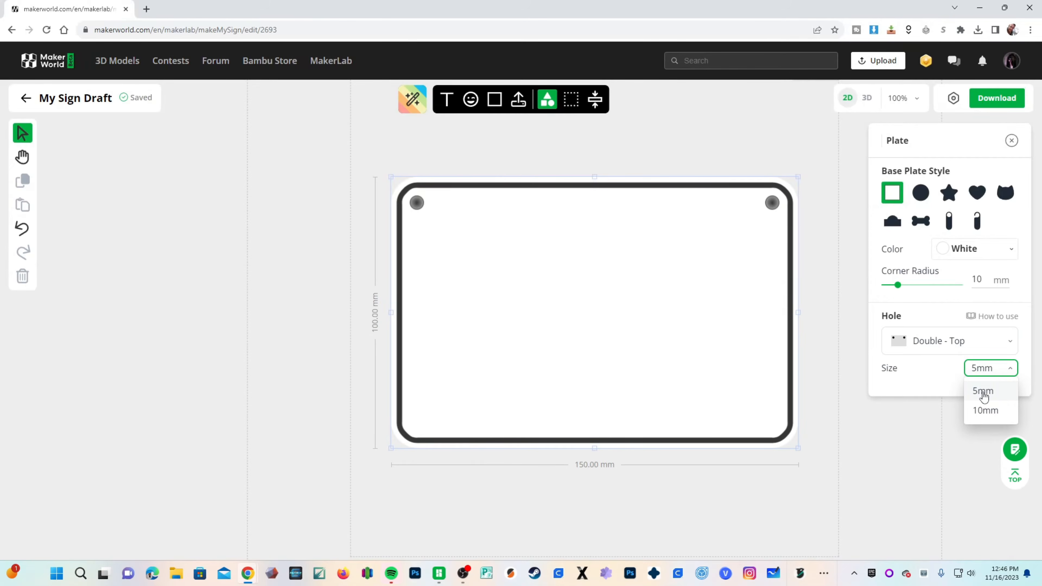
left_click(983, 411)
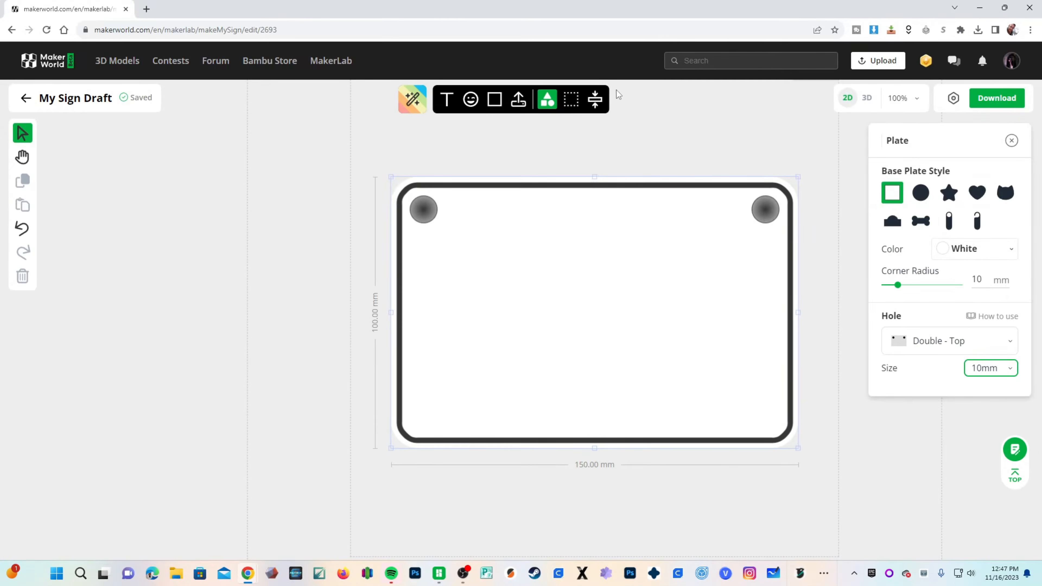
Open the thickness settings covering the base plate, text and stickers, SVG and shapes.
left_click(596, 101)
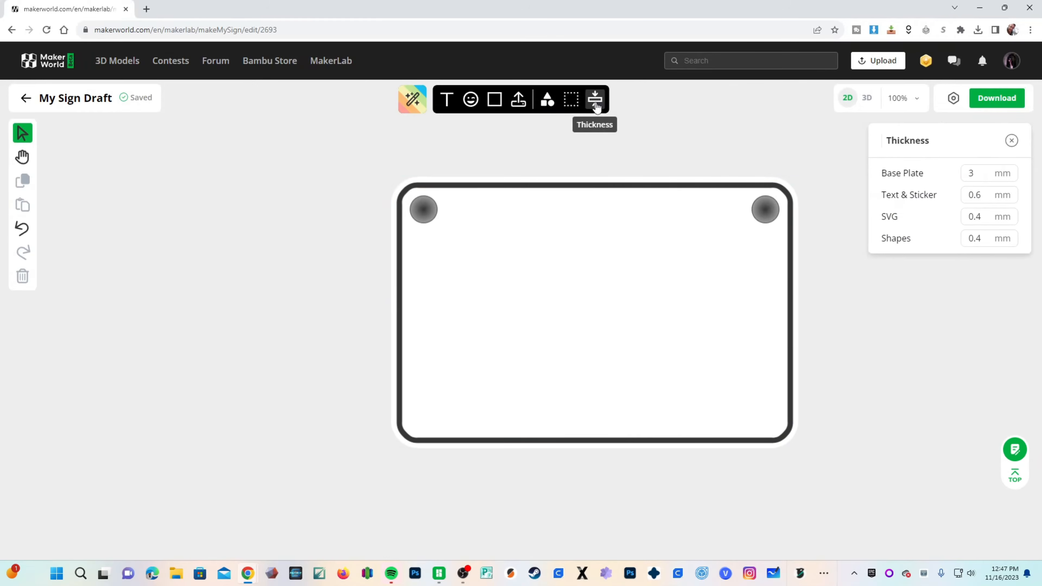
left_click(973, 174)
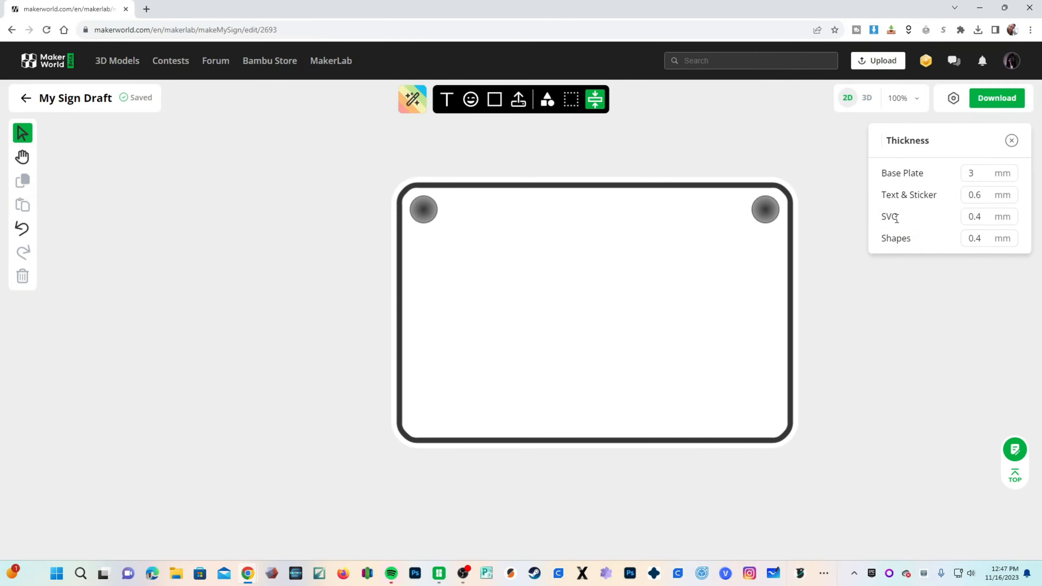
Set the base plate thickness to 1 mm and close the thickness settings.
mouse_move(900, 238)
left_click_drag(978, 177, 962, 178)
type("1")
mouse_move(908, 185)
left_click(886, 312)
mouse_move(899, 215)
Add a text element to the plate and replace its placeholder with "3D Rundown".
left_click(446, 103)
double_click(556, 318)
left_click_drag(546, 320, 673, 319)
type("3D Ru")
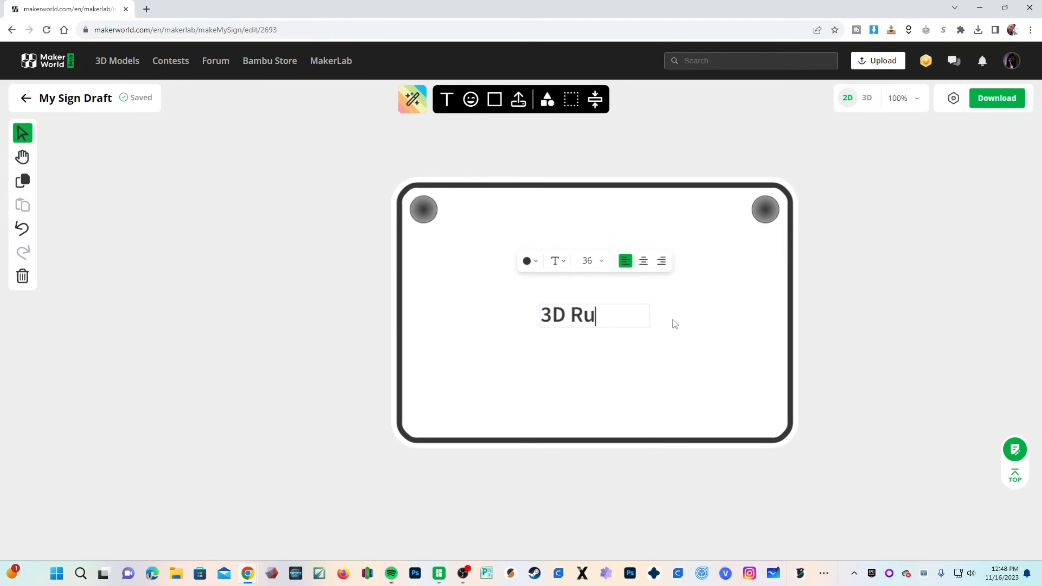
type("ndown")
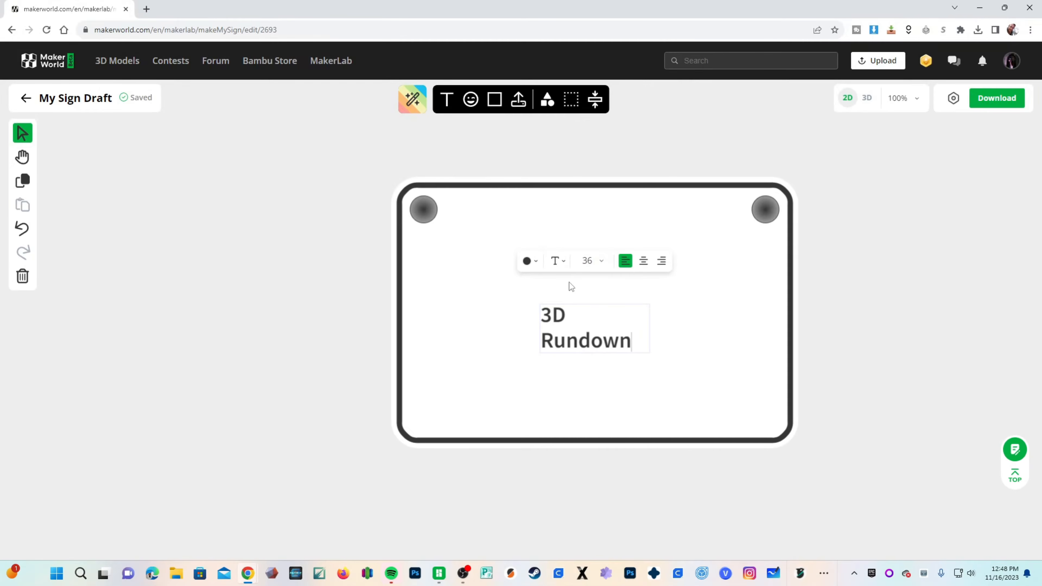
Set the "3D Rundown" text size to 64 and change its font to a bold, wide slab-serif style.
left_click(601, 266)
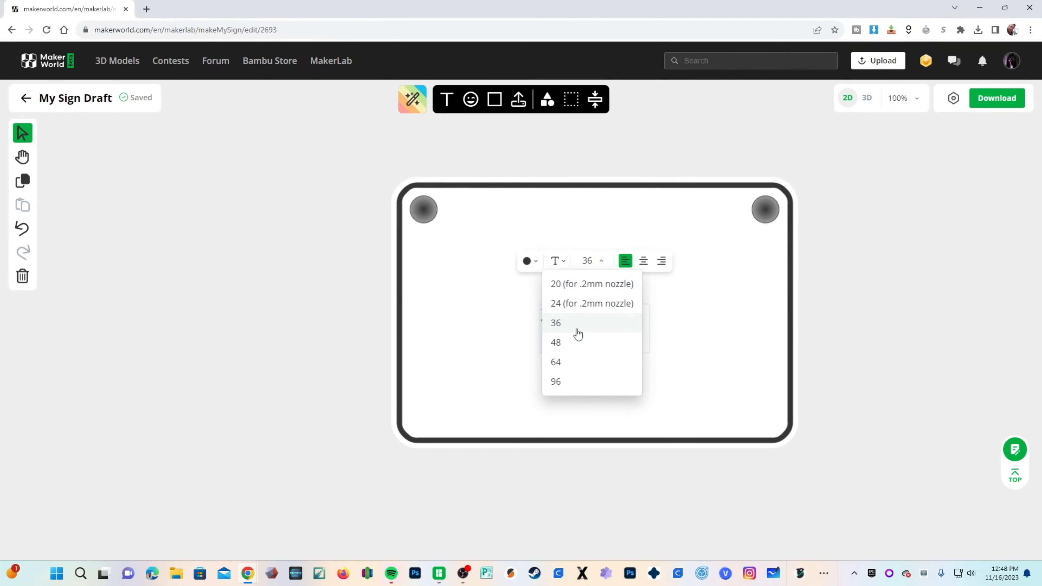
left_click(570, 362)
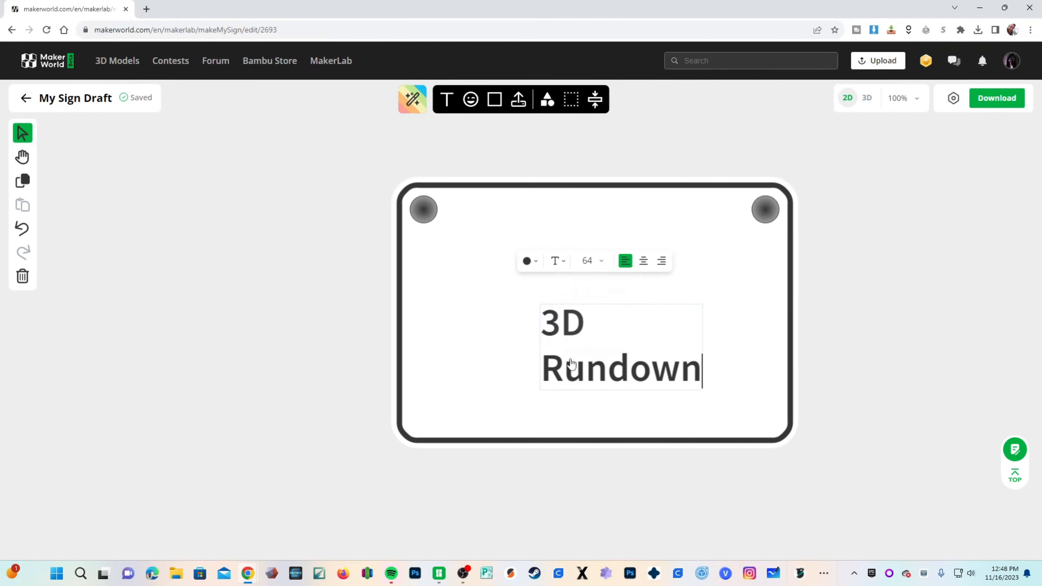
left_click(559, 266)
left_click(551, 434)
left_click(562, 326)
left_click(563, 391)
left_click(545, 354)
Widen the text box so "3D Rundown" fits on one line and move it to the plate's upper area.
left_click_drag(545, 355, 507, 382)
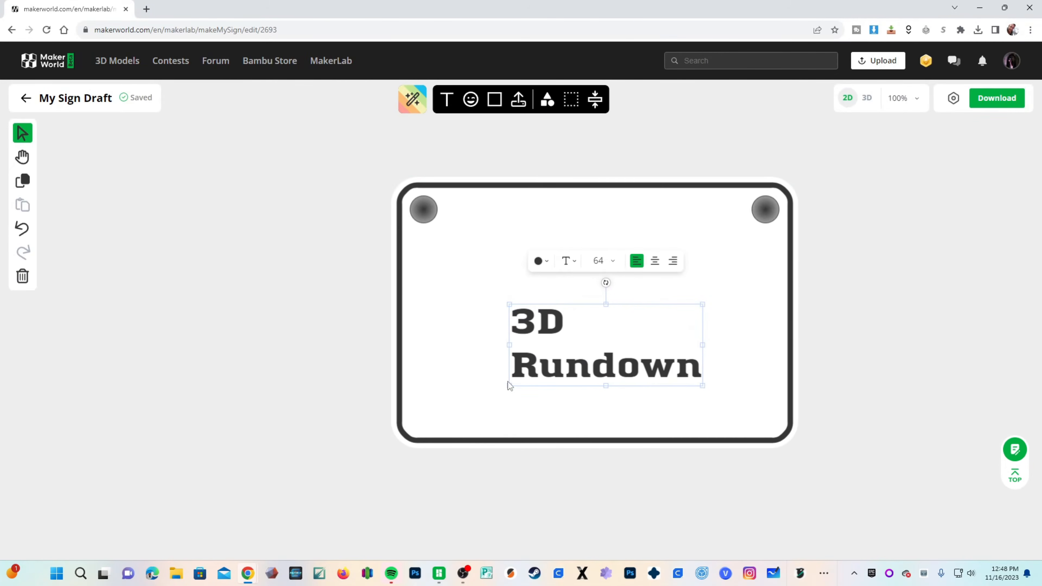
left_click_drag(510, 346, 430, 353)
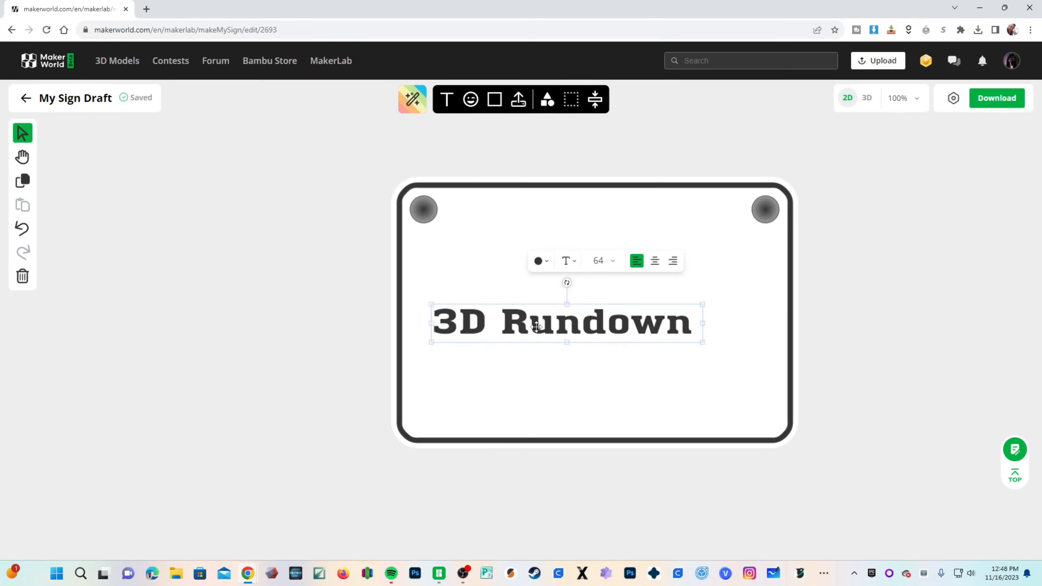
left_click_drag(527, 332, 584, 242)
left_click(600, 187)
left_click(605, 334)
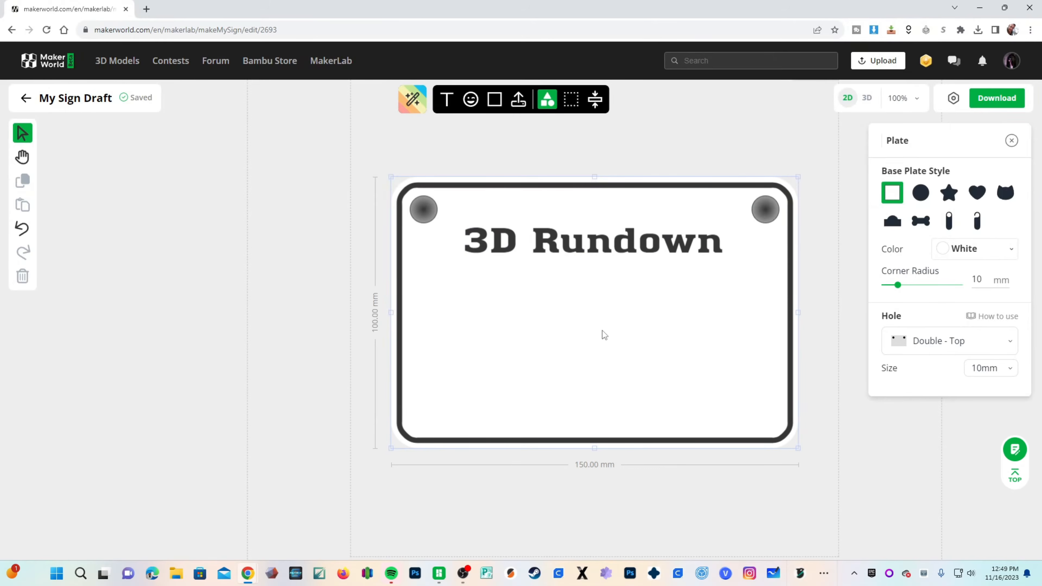
Add rolling-laughing, winking tongue-out, zany and star-eyed emojis and spread them out below the title.
left_click(471, 100)
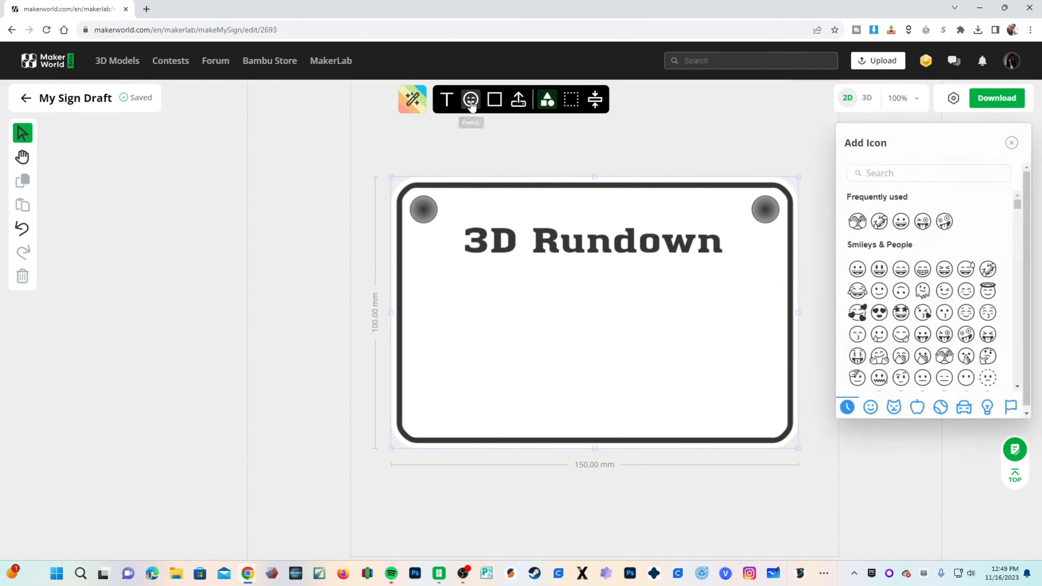
left_click(880, 224)
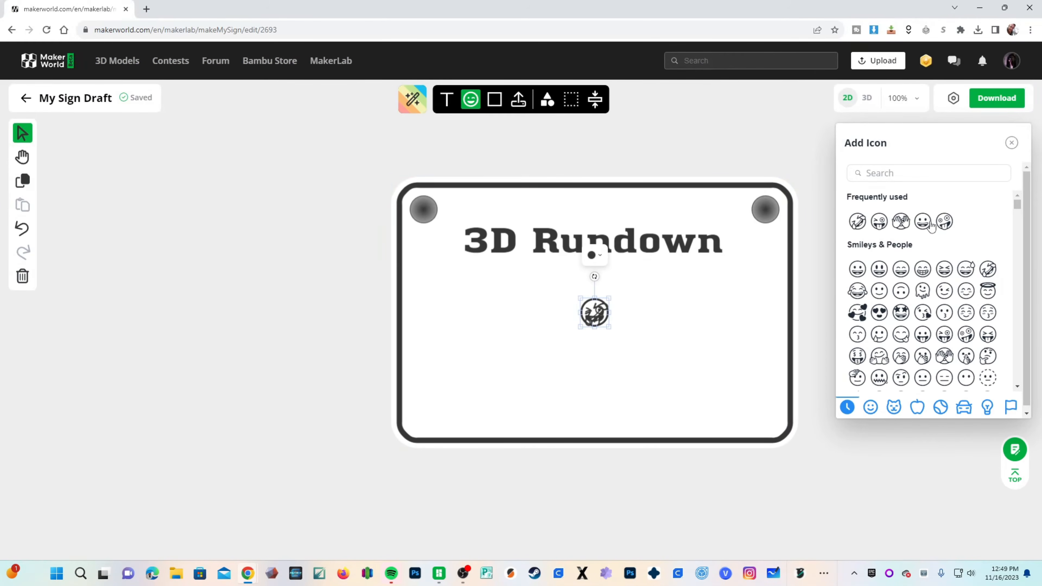
left_click(944, 224)
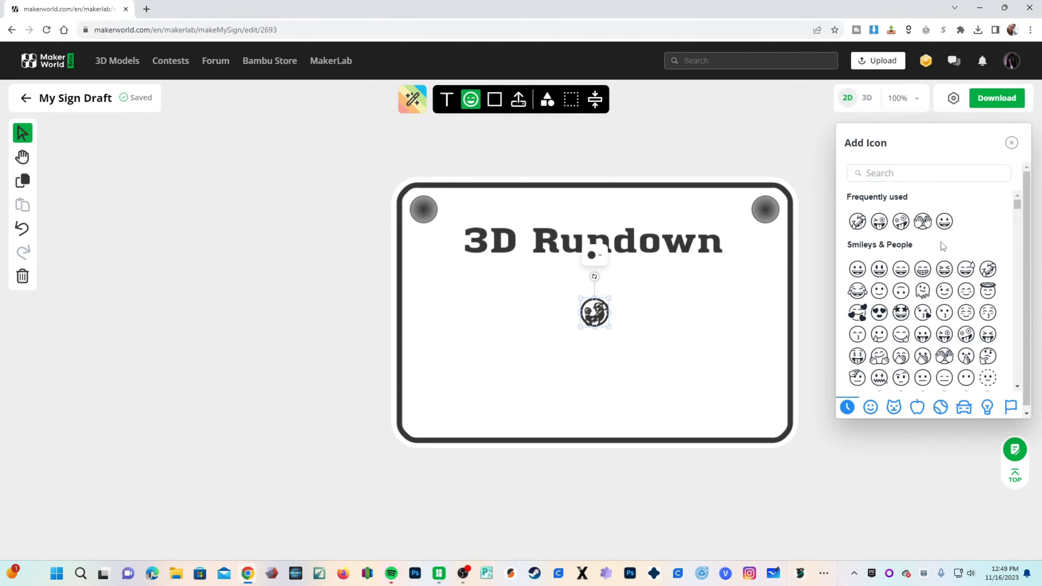
left_click(901, 313)
left_click_drag(595, 316, 497, 349)
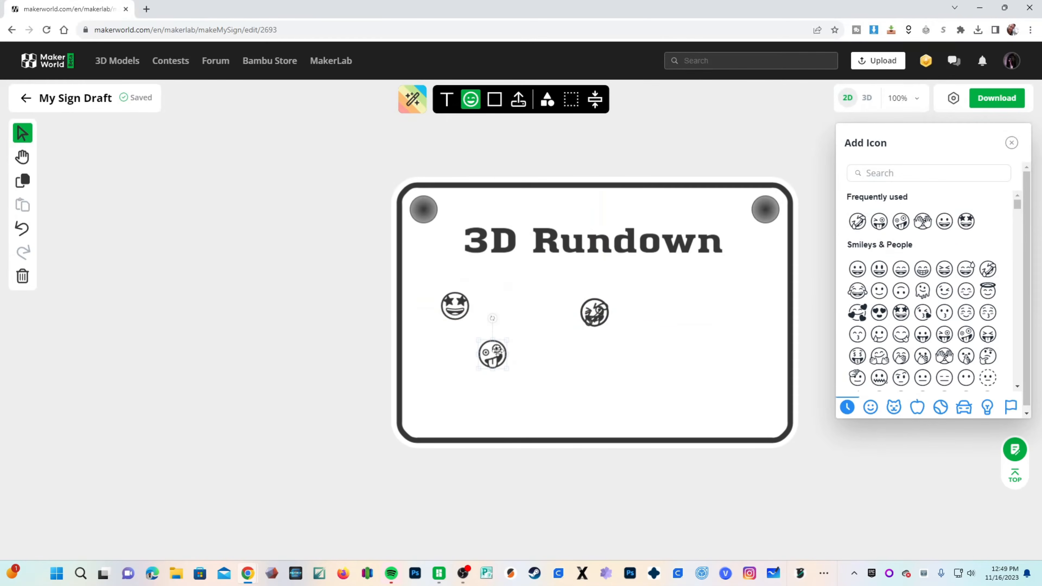
left_click_drag(595, 313, 692, 362)
Enlarge all four emojis on the plate to nearly twice their size.
left_click_drag(732, 307, 750, 329)
left_click(688, 359)
left_click_drag(703, 372, 725, 397)
left_click(486, 353)
left_click_drag(508, 340, 533, 312)
left_click(455, 306)
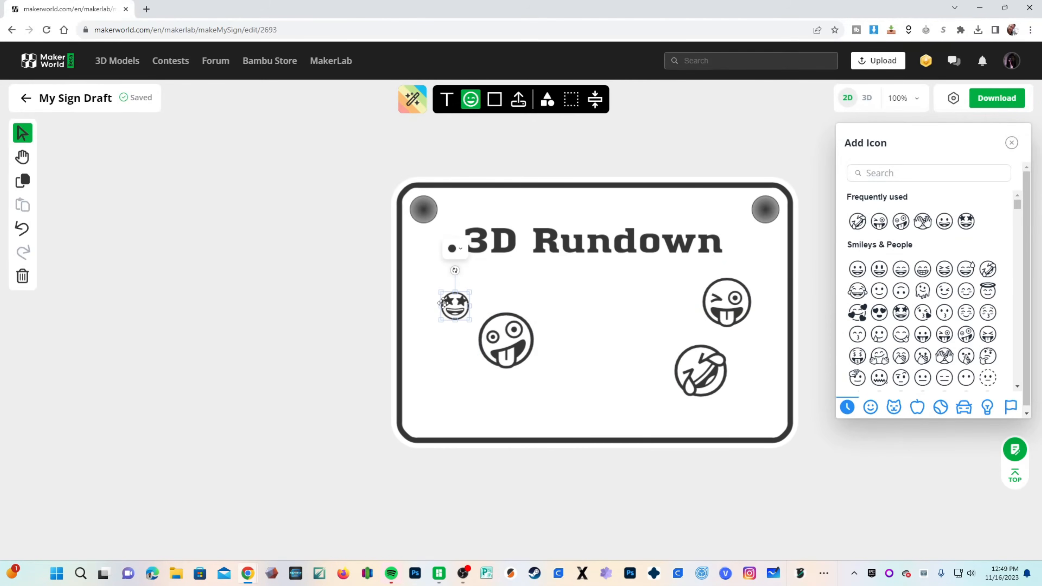
left_click_drag(438, 290, 416, 269)
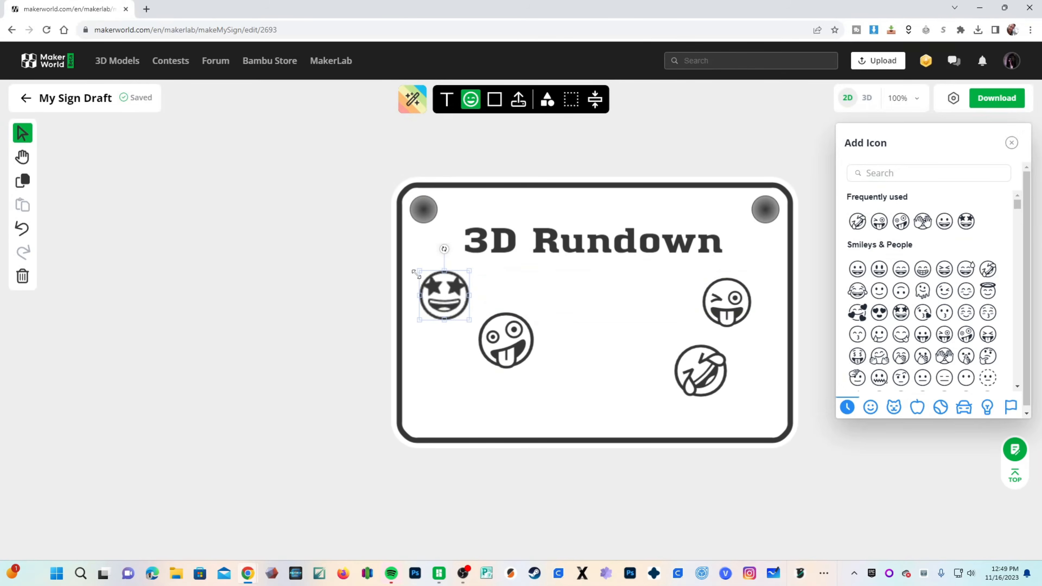
left_click(348, 271)
left_click(563, 232)
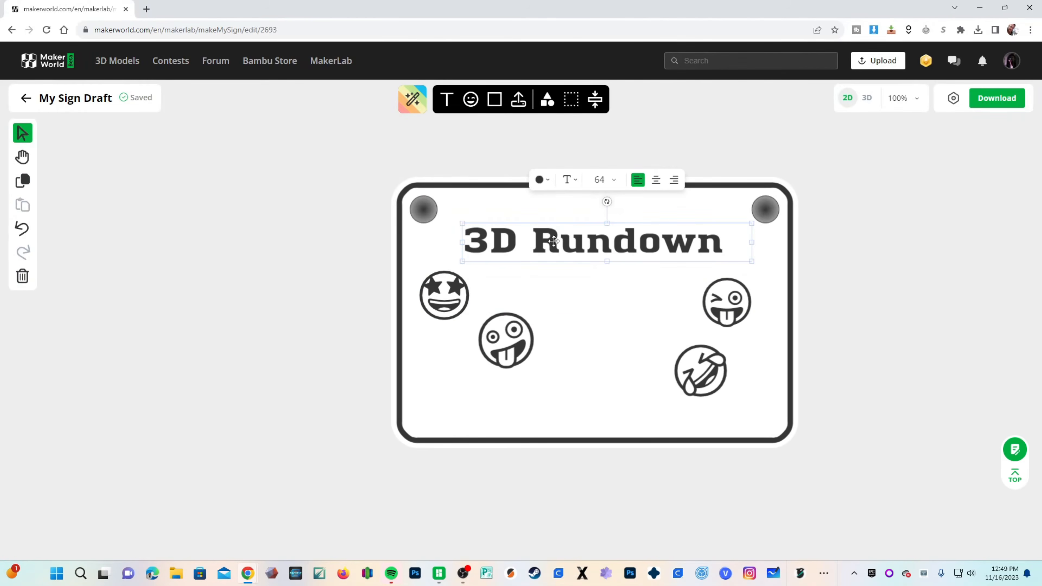
left_click(606, 181)
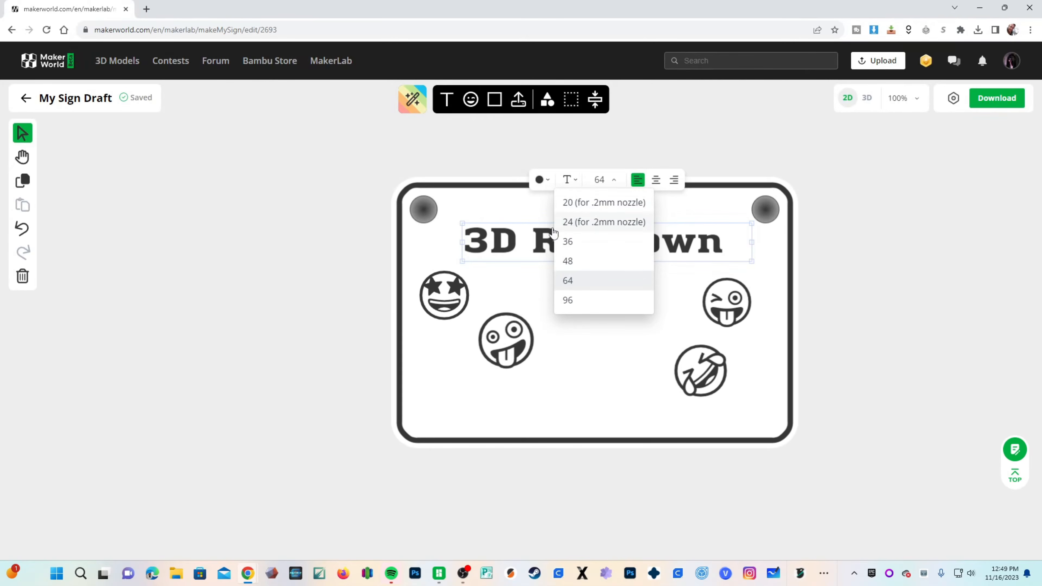
left_click(338, 259)
Shift the zany, winking and laughing emojis outward to free space in the middle of the plate.
left_click_drag(511, 342, 498, 361)
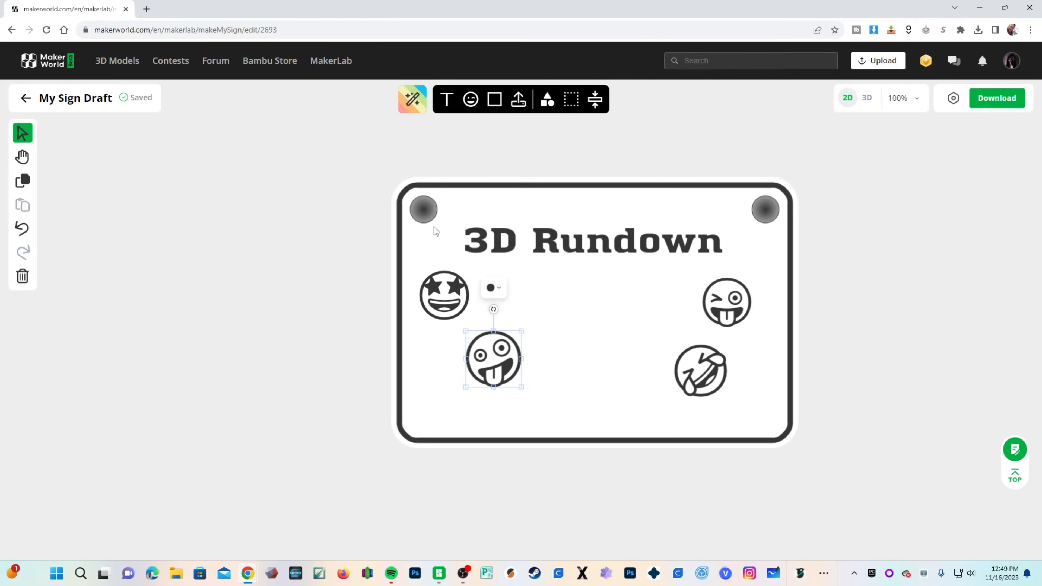
left_click_drag(713, 301, 719, 300)
left_click_drag(697, 358, 711, 365)
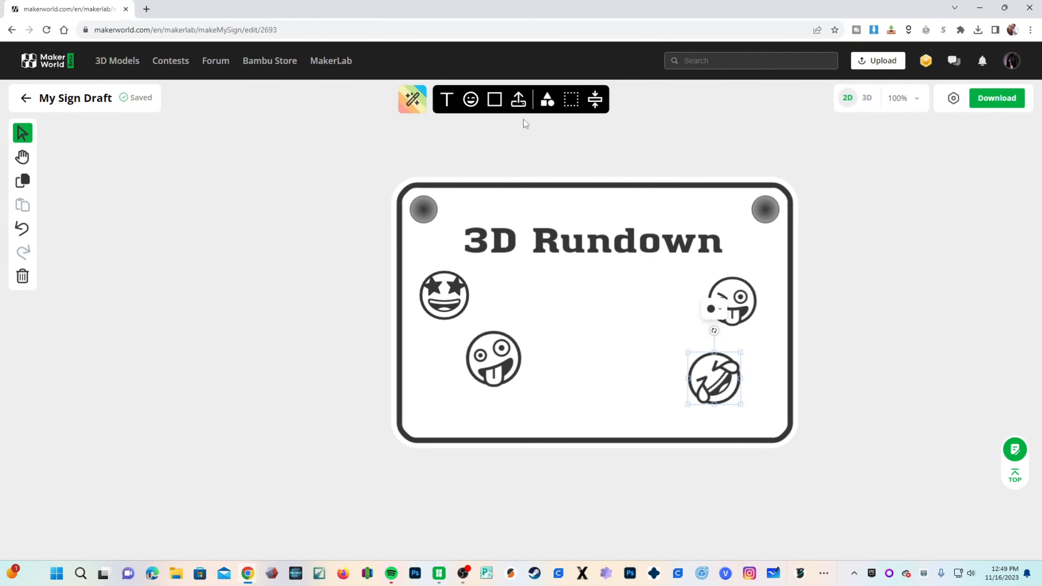
Import the Bambu Lab logo as a local SVG file and shrink it to fit on the plate.
left_click(518, 101)
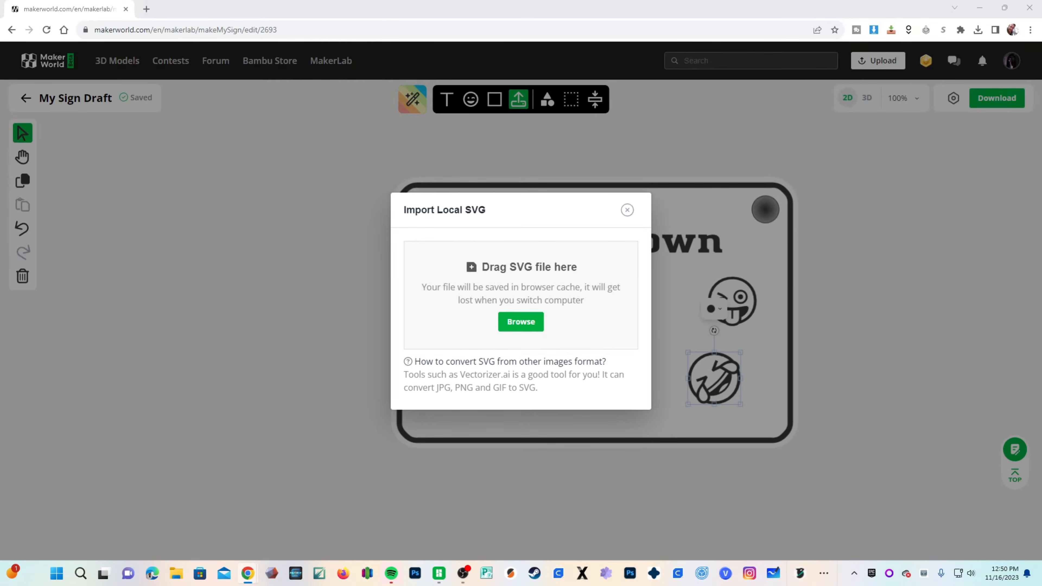
left_click_drag(1041, 314, 512, 315)
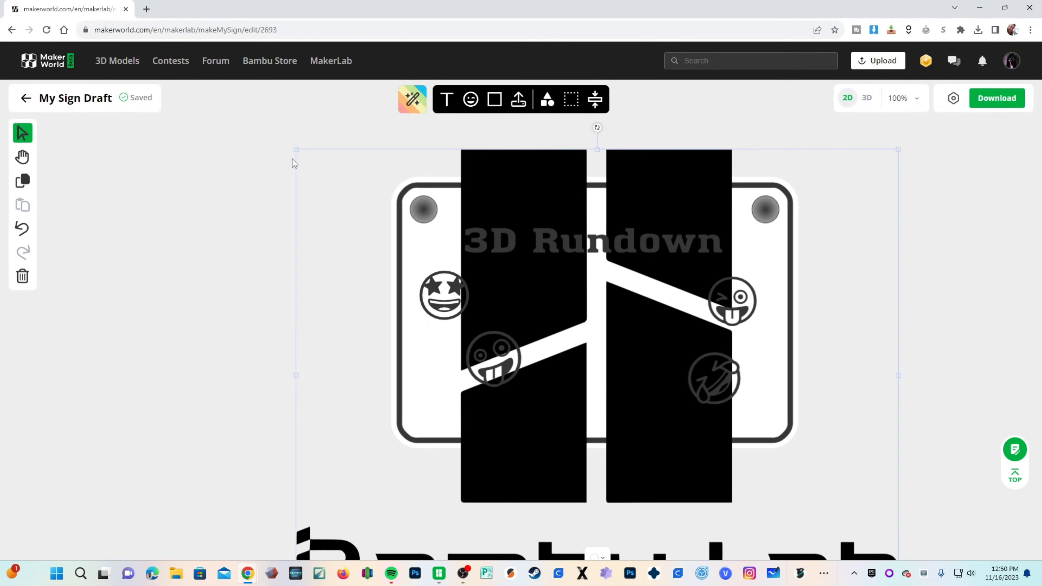
left_click_drag(296, 150, 689, 440)
left_click_drag(751, 467, 562, 299)
Move the title up close to the plate's upper edge, then position and enlarge the Bambu Lab logo beneath it.
left_click(551, 237)
left_click_drag(551, 236, 550, 221)
left_click_drag(557, 295, 543, 277)
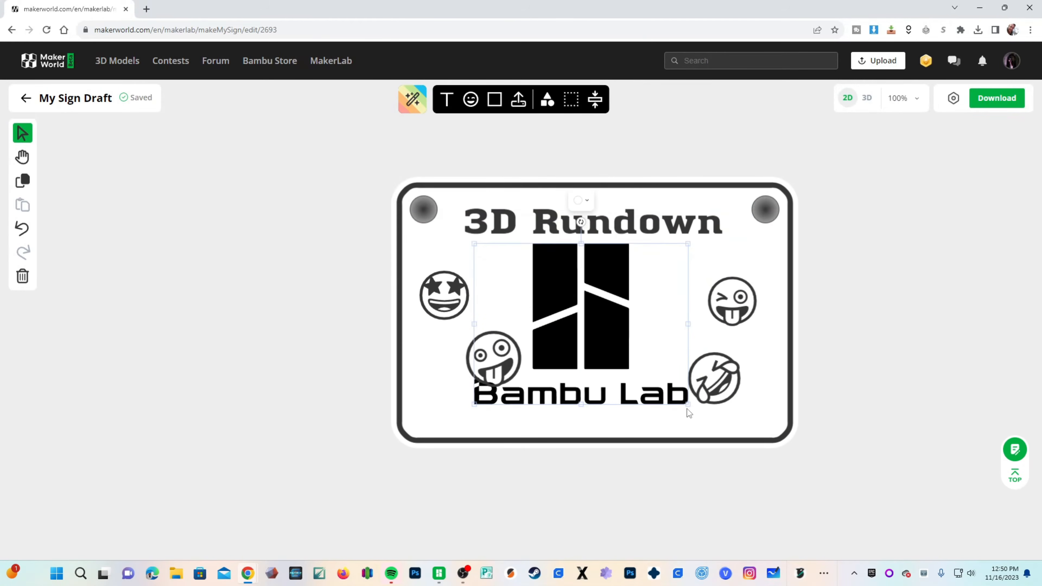
left_click_drag(689, 406, 721, 430)
Rearrange the four emojis in pairs on either side of the Bambu Lab logo, clear of its lettering.
left_click(733, 308)
left_click_drag(734, 308, 728, 287)
left_click_drag(722, 384, 705, 358)
left_click_drag(462, 303, 466, 289)
left_click_drag(492, 354, 482, 349)
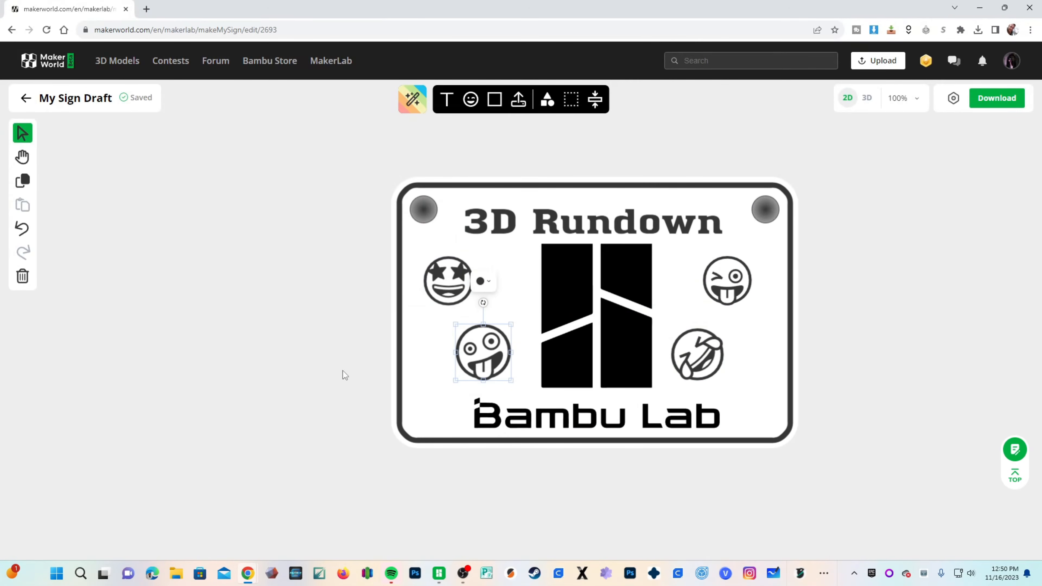
left_click(277, 375)
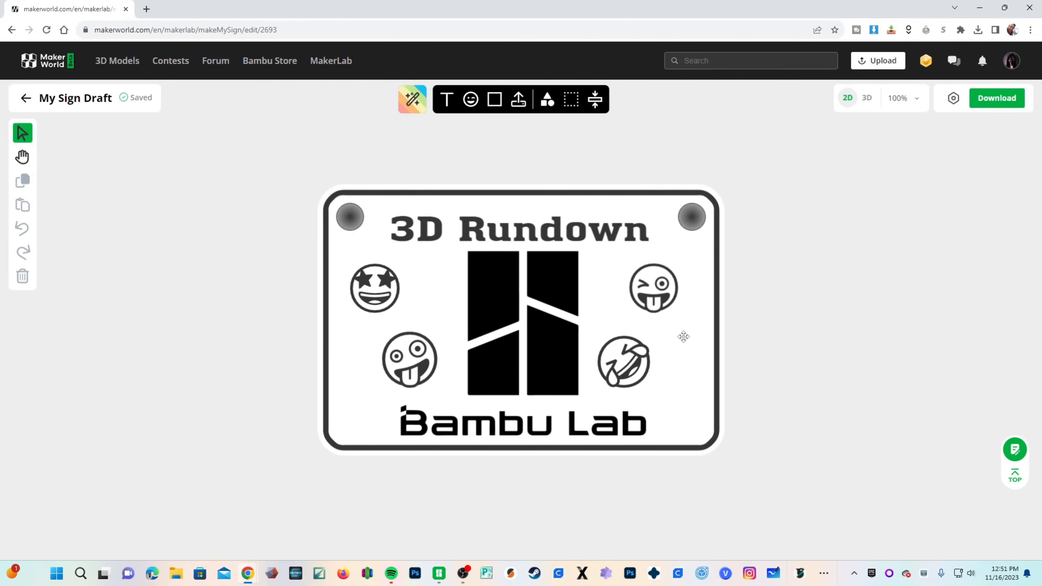
Download the finished sign as an STL file and close the download dialog.
left_click(997, 100)
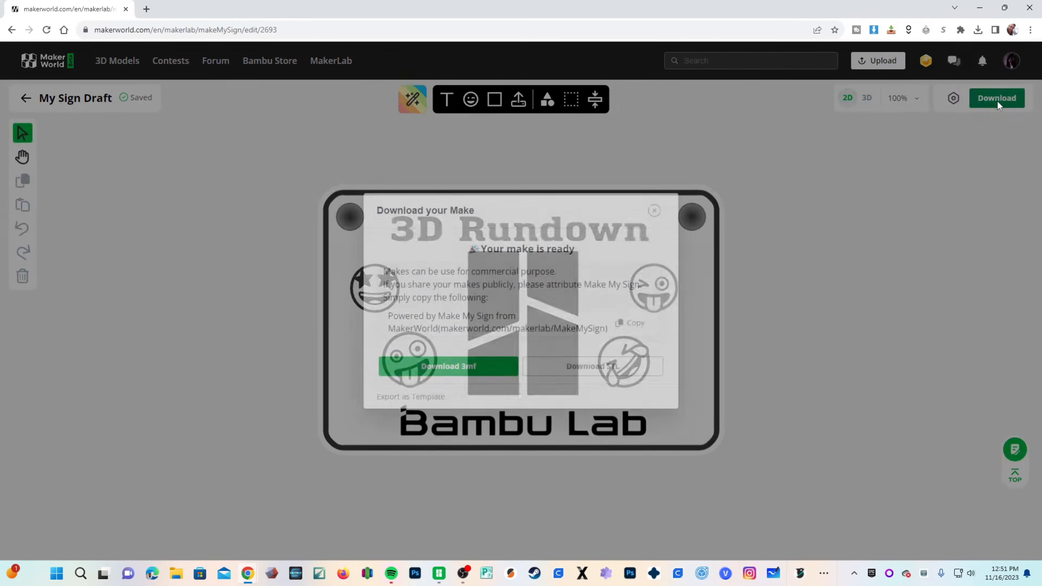
left_click(602, 375)
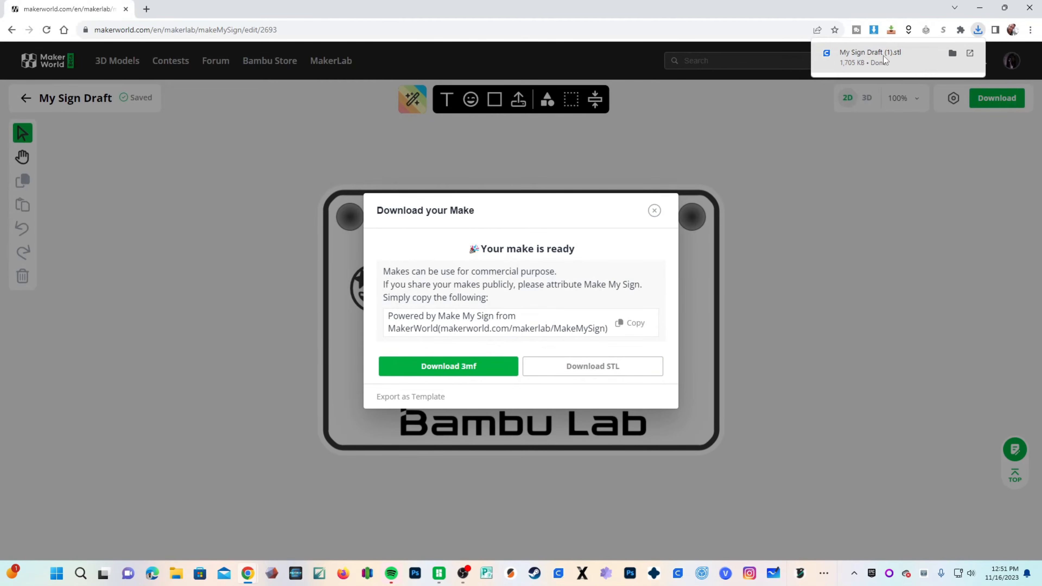
left_click(895, 270)
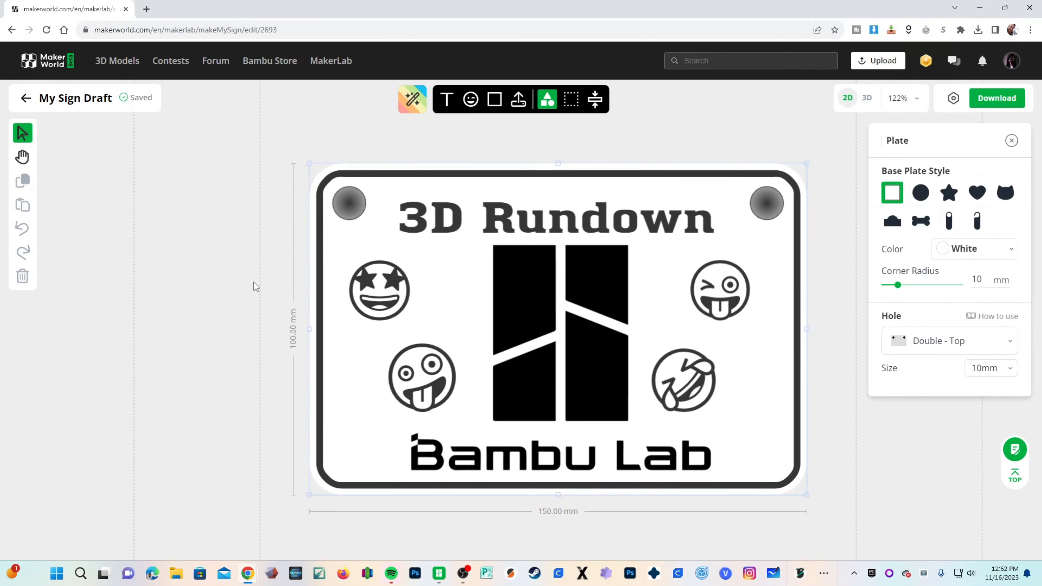
Examine the sign's size against the A1 mini and larger printer plate reference outlines.
scroll(254, 282, "down", 5)
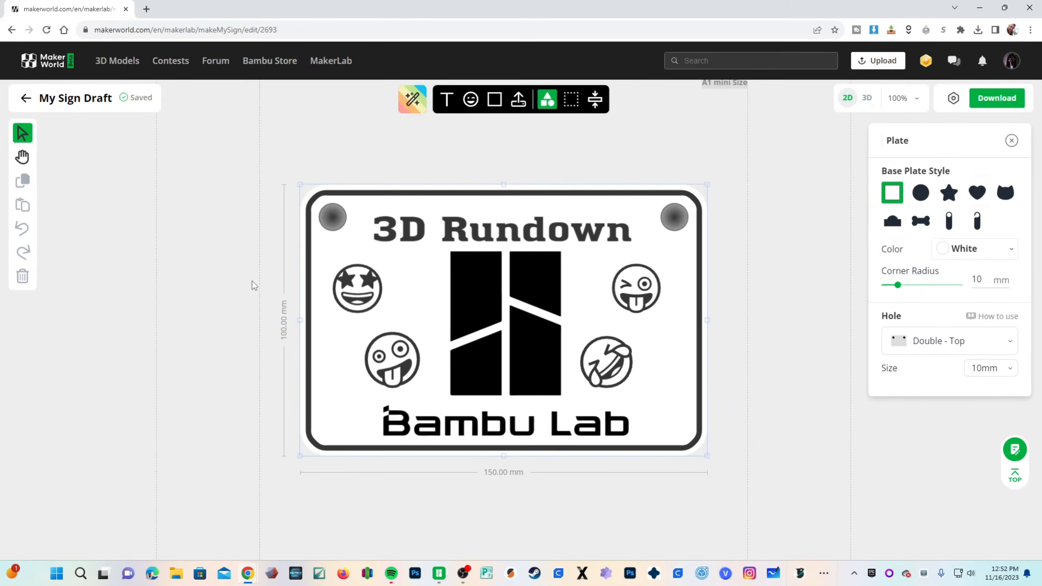
left_click_drag(251, 283, 356, 295)
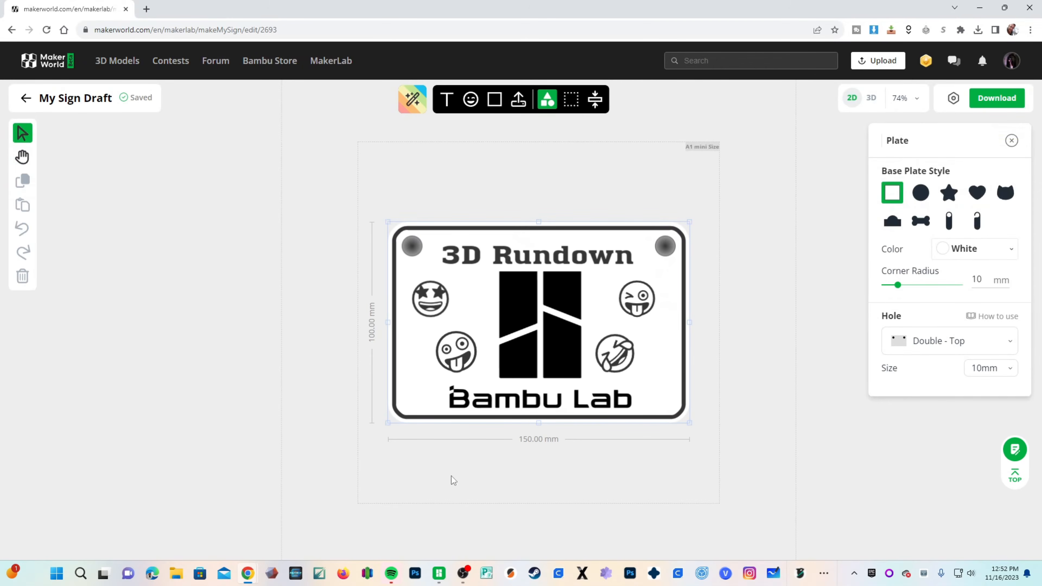
scroll(493, 225, "down", 2)
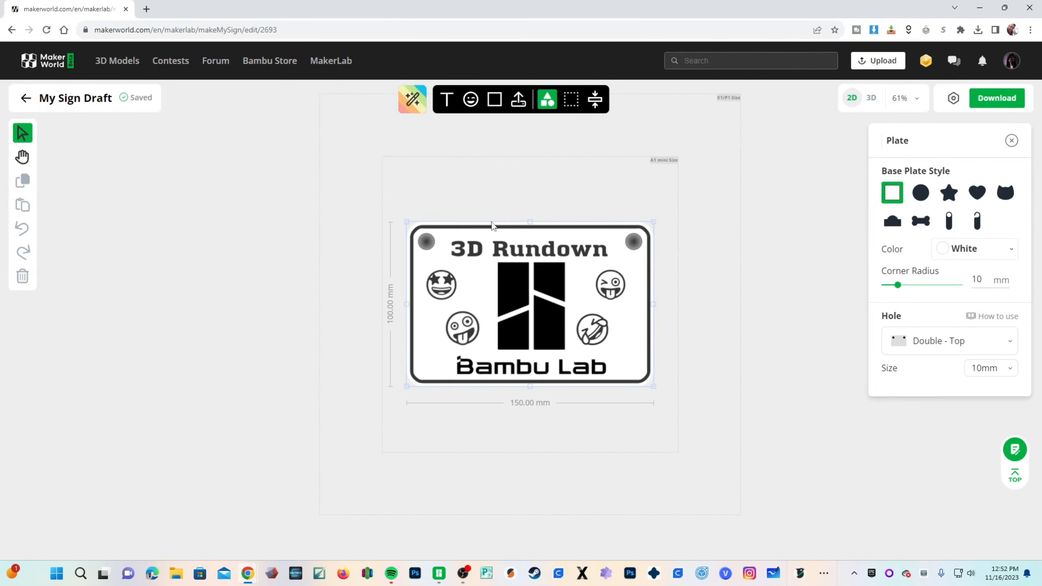
scroll(493, 225, "down", 3)
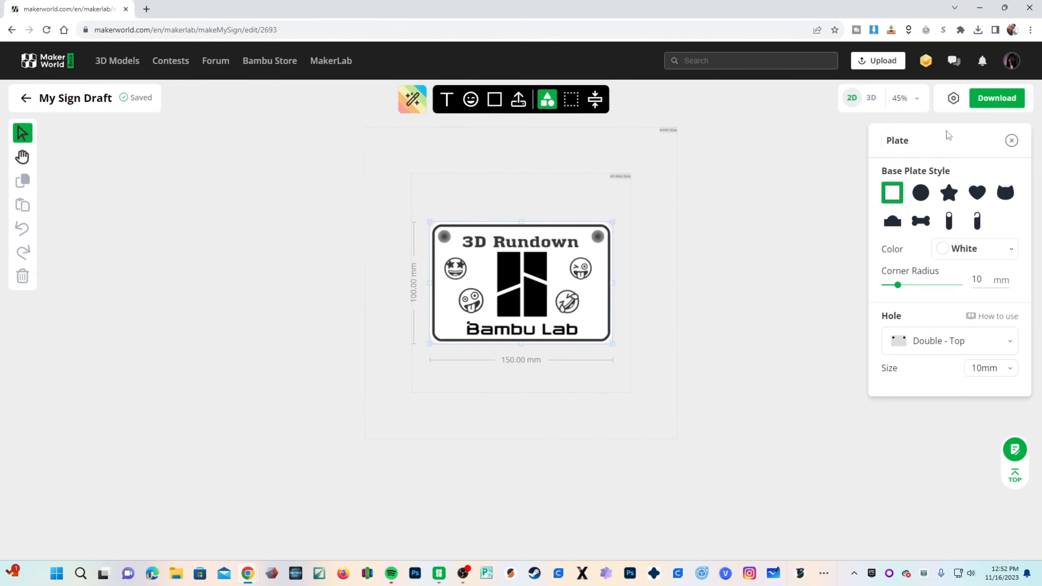
Try hiding the plate reference and switching units to centimetres and inches, then restore the plate reference and millimetres.
left_click(951, 100)
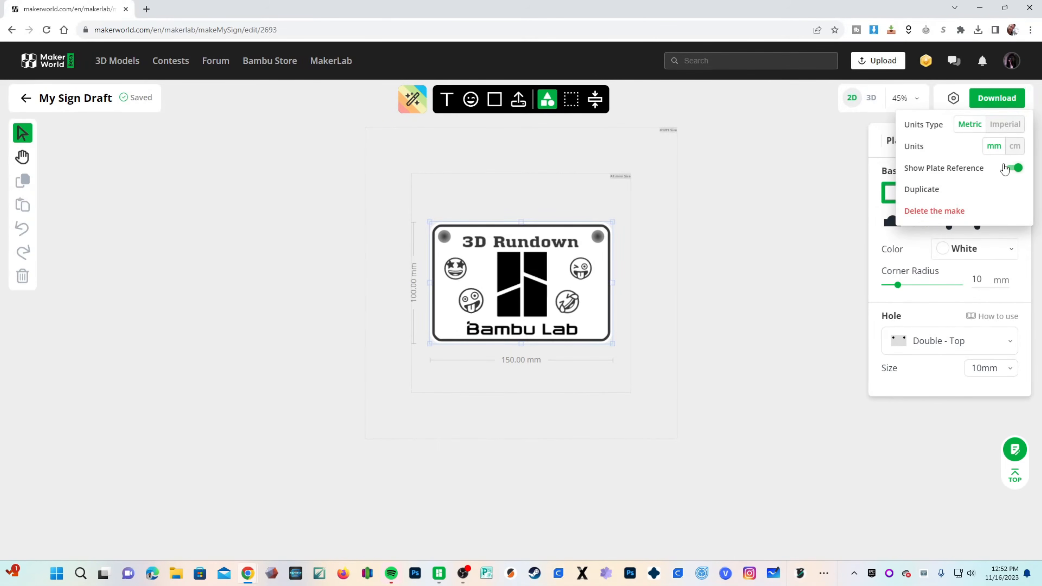
left_click(1017, 171)
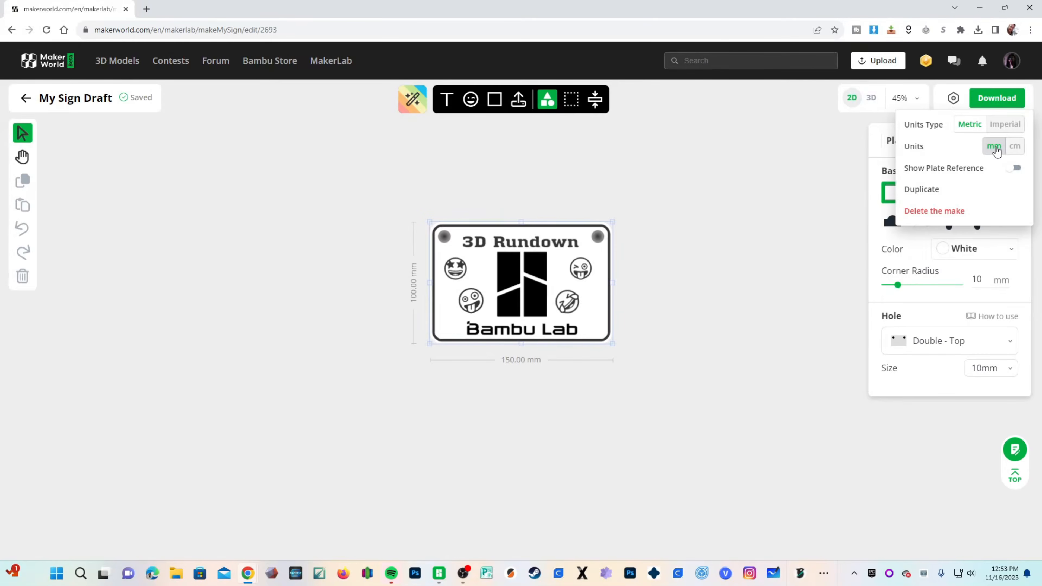
left_click(1016, 147)
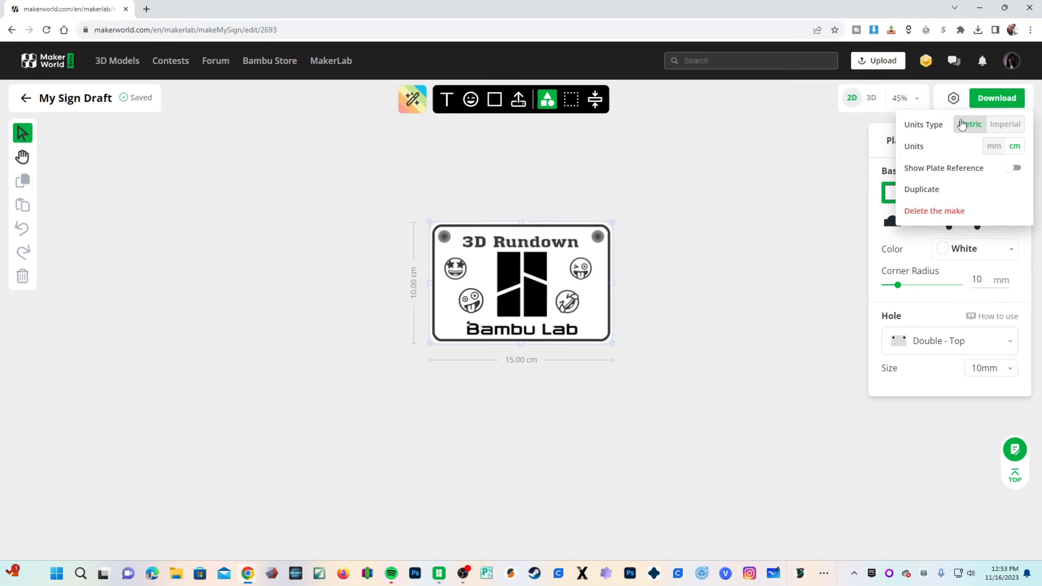
left_click(1004, 127)
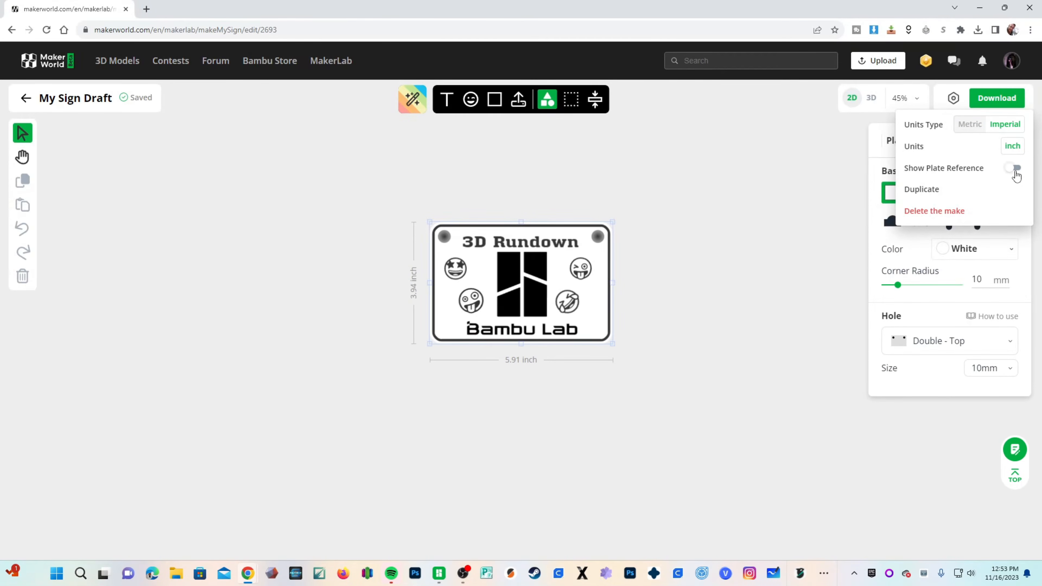
left_click(1015, 169)
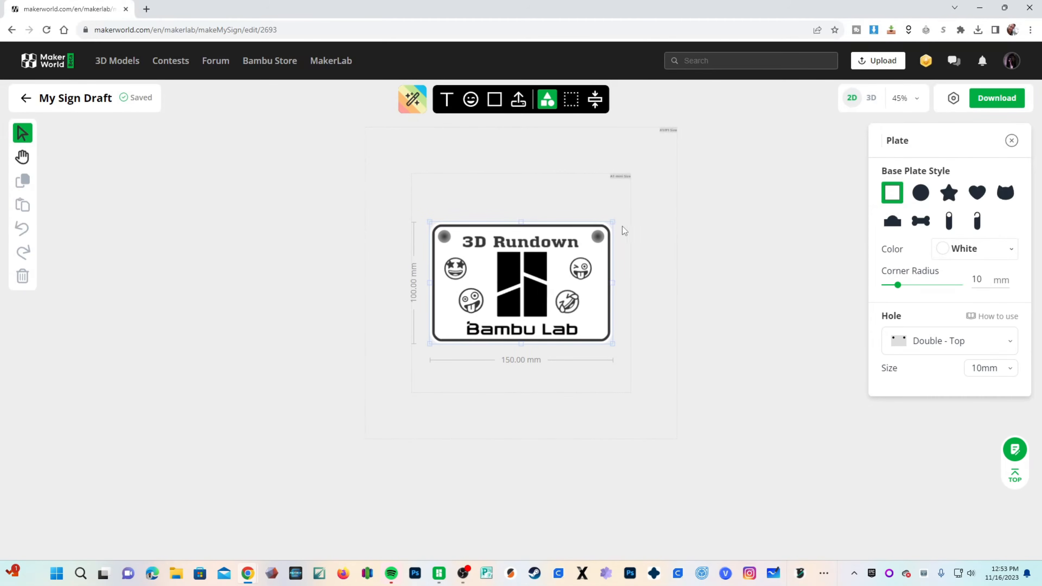
Enlarge the base plate to about 258 mm by 172 mm.
left_click_drag(613, 221, 680, 181)
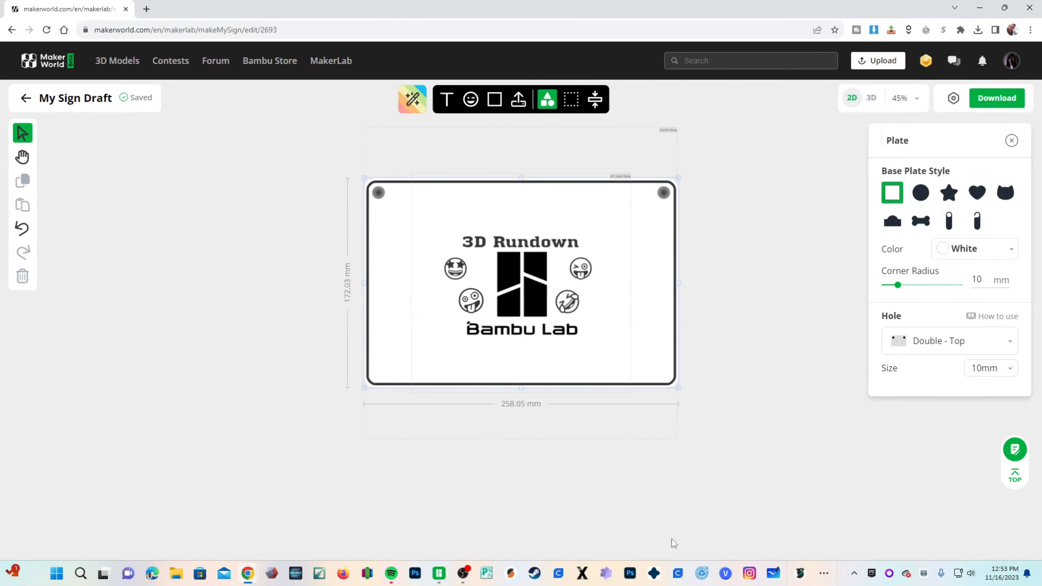
Undo the base plate enlargement and return to the Make My Sign project list.
key("ctrl+z")
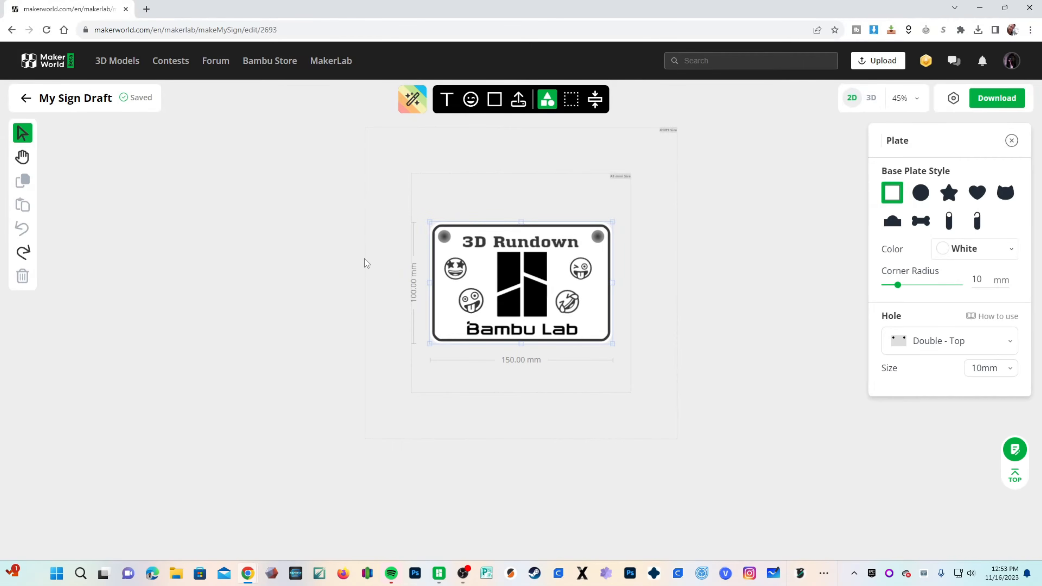
left_click(25, 98)
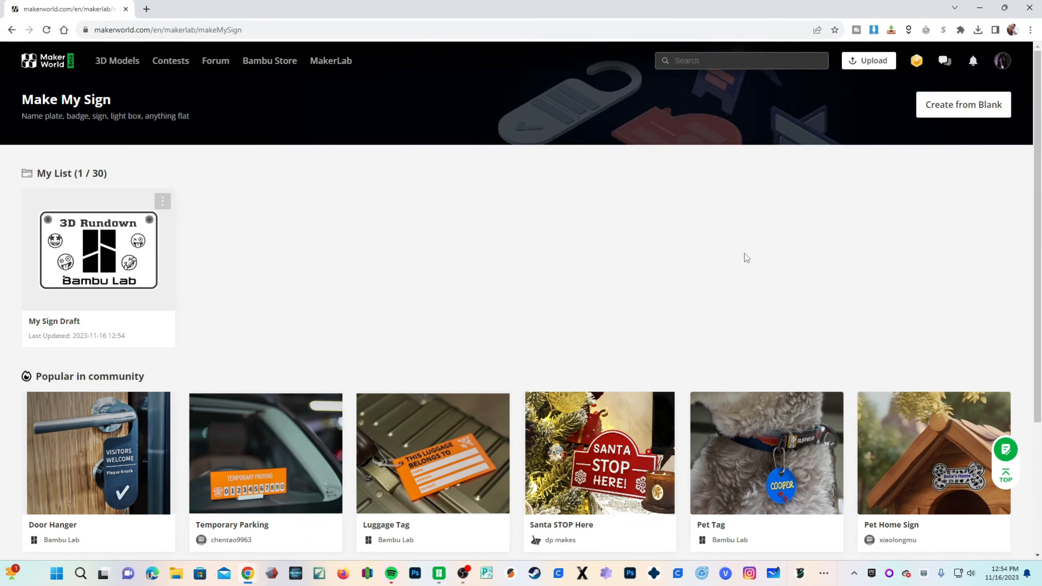
Switch to Bambu Studio and import the downloaded My Sign Draft (1).stl onto the build plate.
left_click(439, 573)
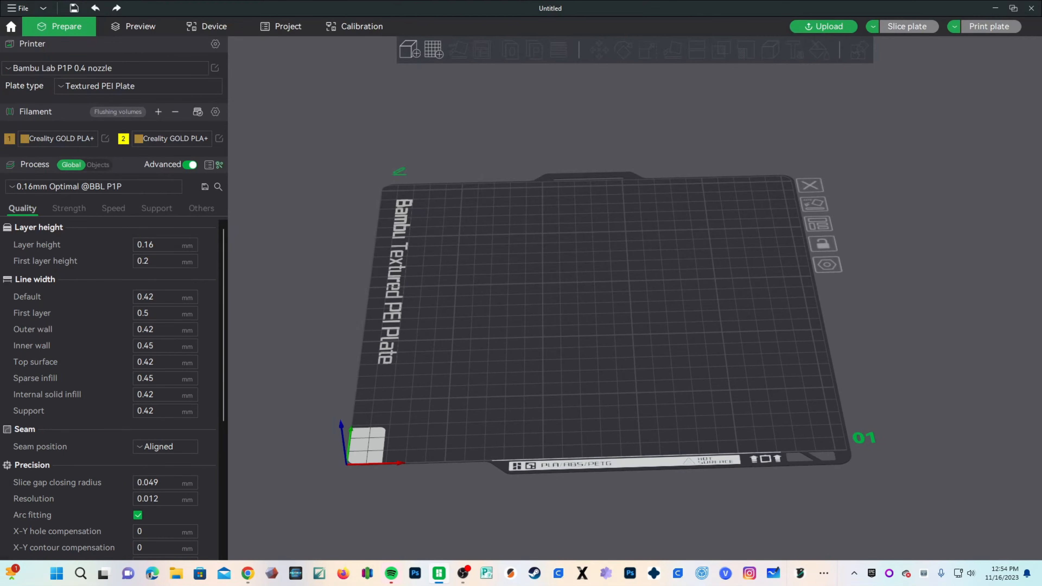
left_click(248, 573)
left_click_drag(439, 573, 595, 331)
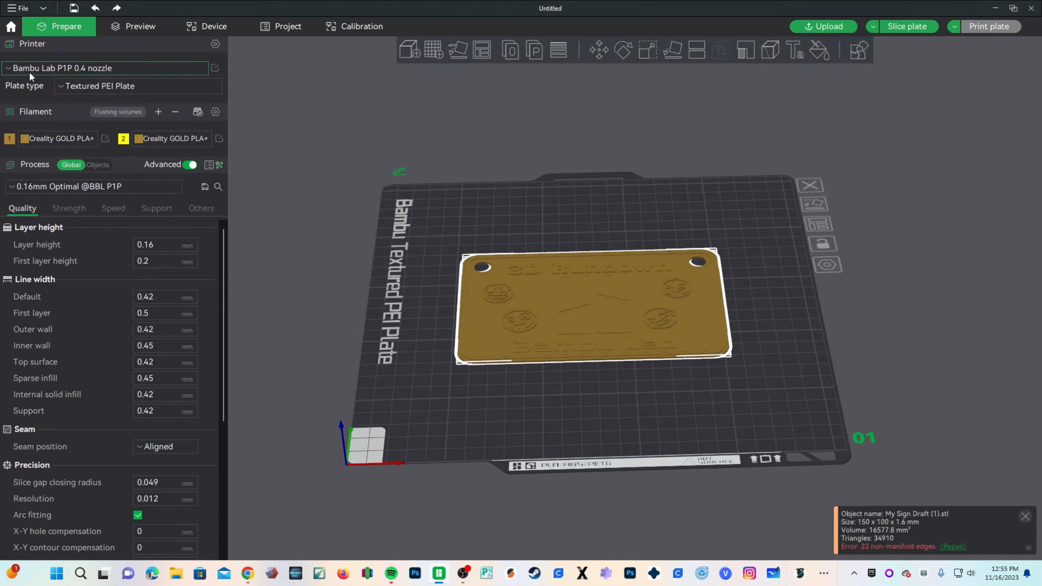
Remove the second filament and set the remaining one to Creality White PLA+.
left_click(177, 111)
left_click(25, 138)
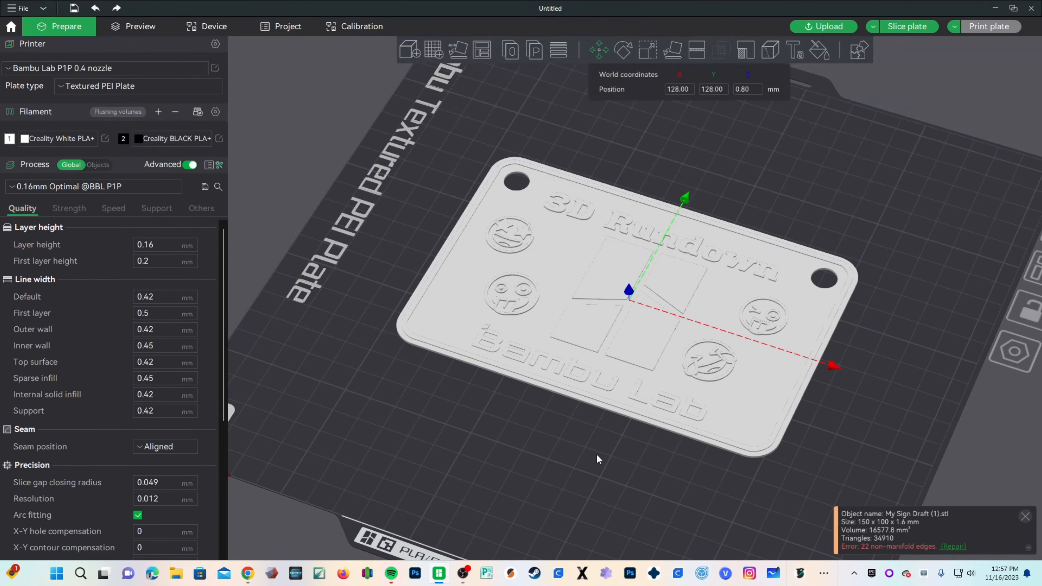
Repair the sign model's non-manifold edges.
mouse_move(596, 455)
left_mouse_down()
mouse_move(592, 468)
mouse_move(592, 450)
left_mouse_up()
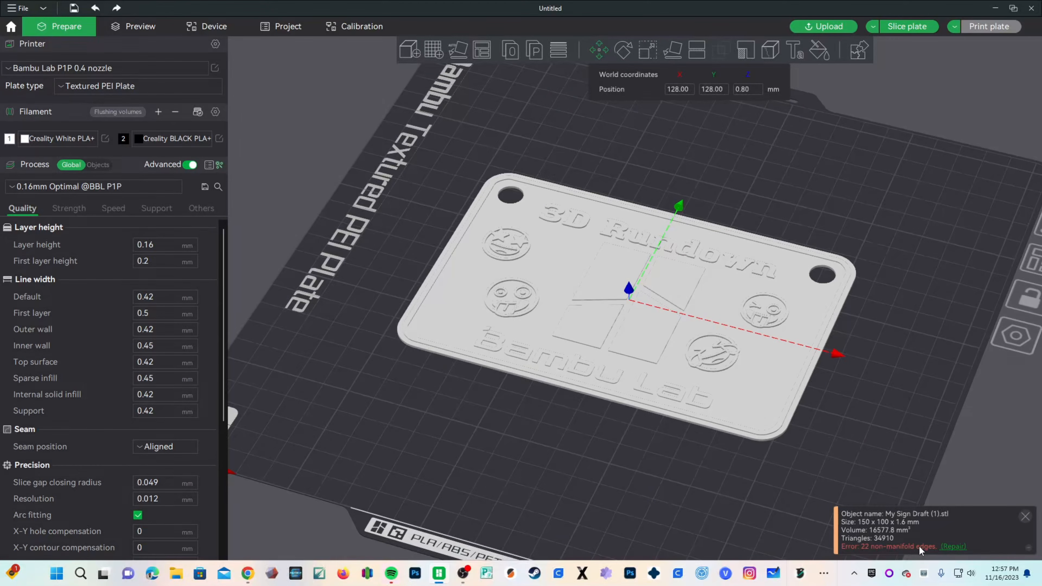
left_click(951, 547)
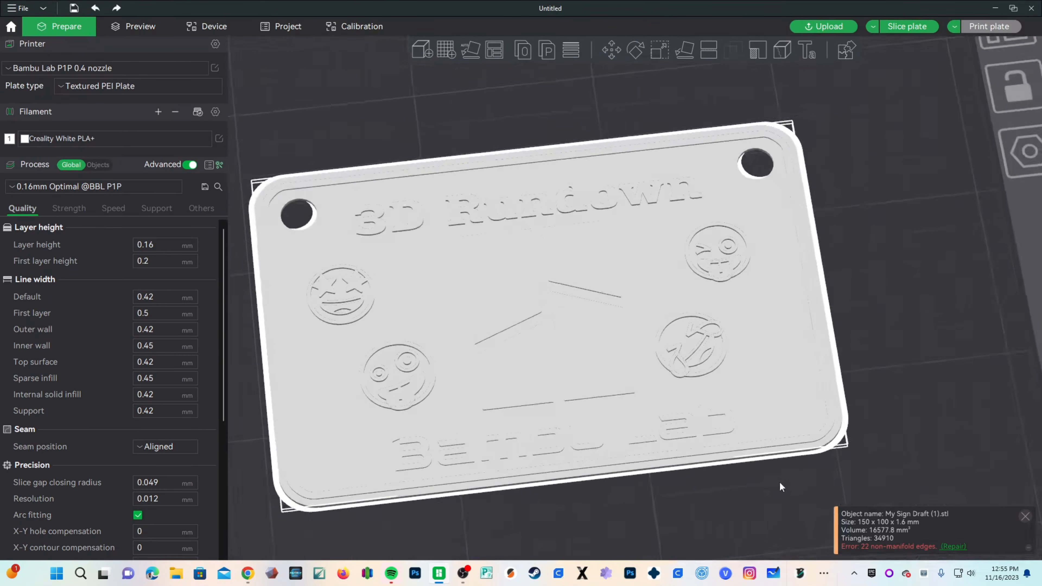
Add Creality BLACK PLA+ as a second filament and start color painting on the sign.
left_click_drag(779, 481, 738, 455)
scroll(738, 455, "up", 8)
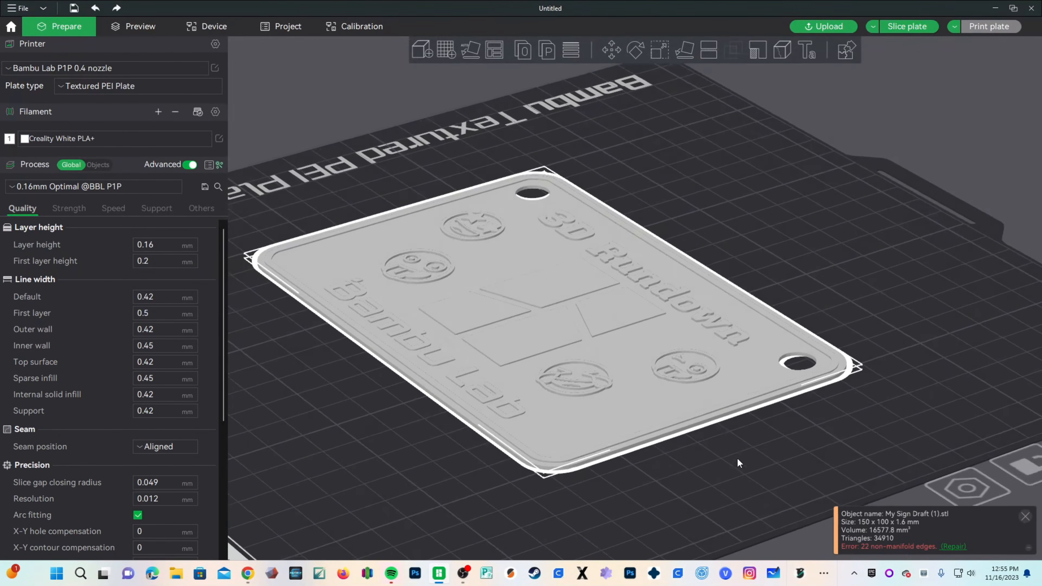
scroll(679, 373, "down", 6)
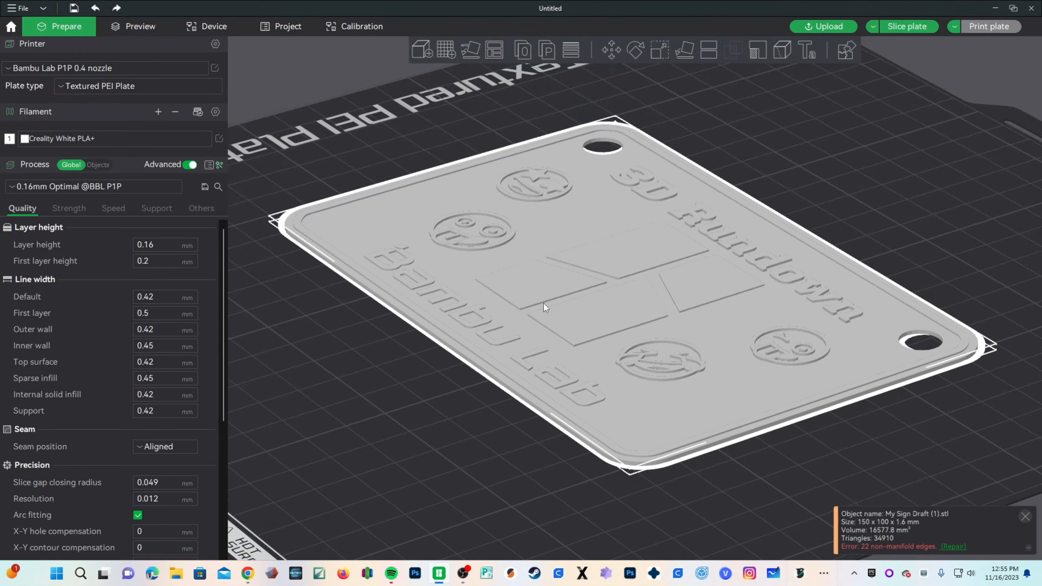
left_click(155, 112)
left_click(146, 139)
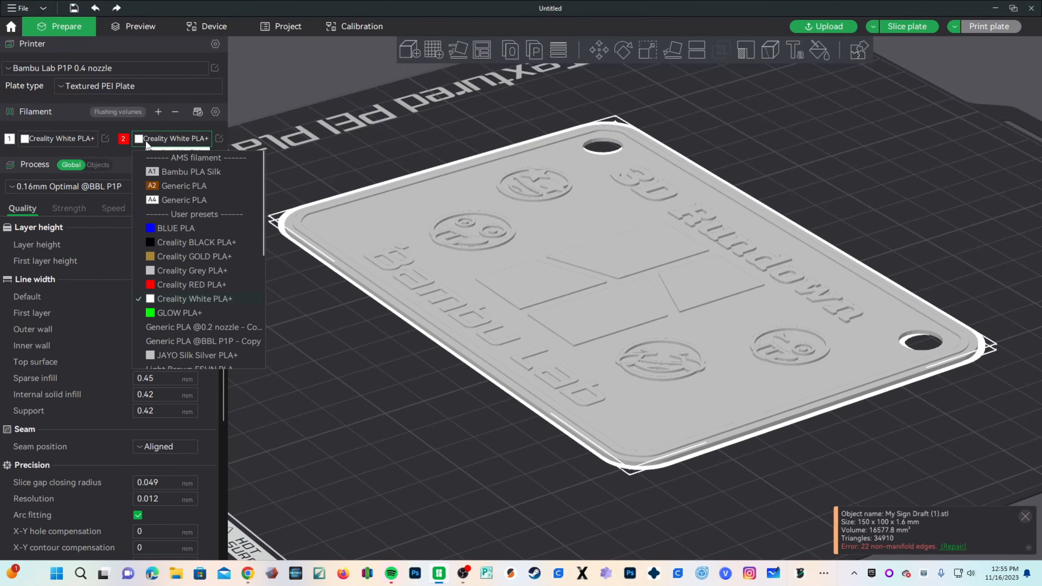
left_click(177, 245)
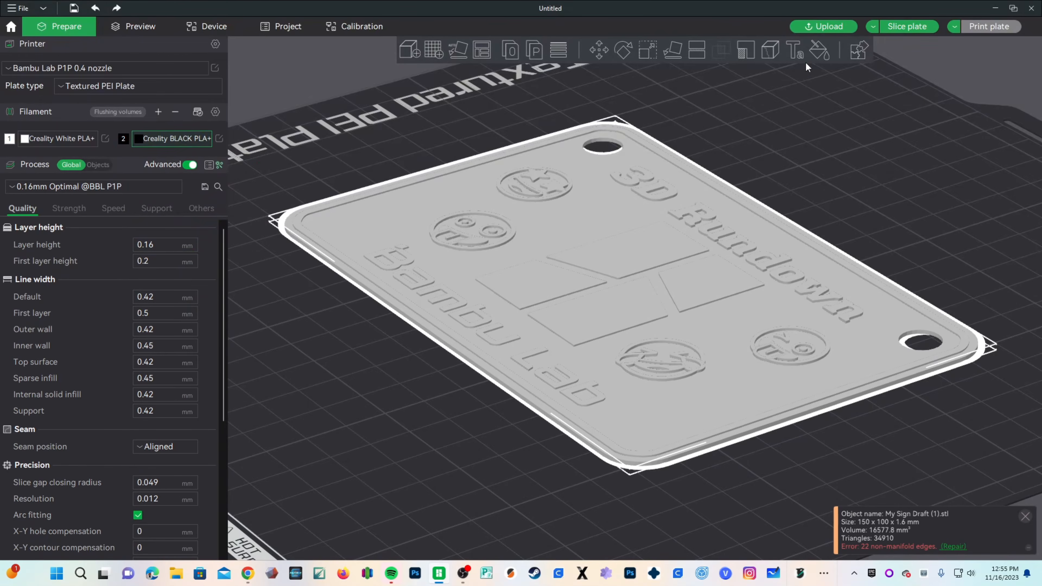
left_click(817, 53)
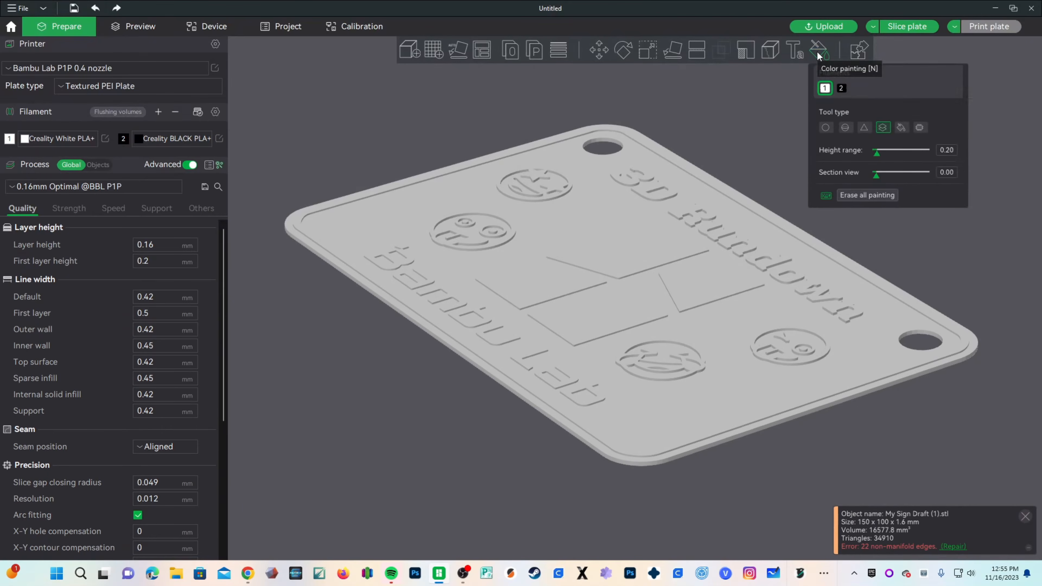
Try filling the first letters of "3D Rundown" with the black filament one by one, and erase all painting.
left_click(632, 181)
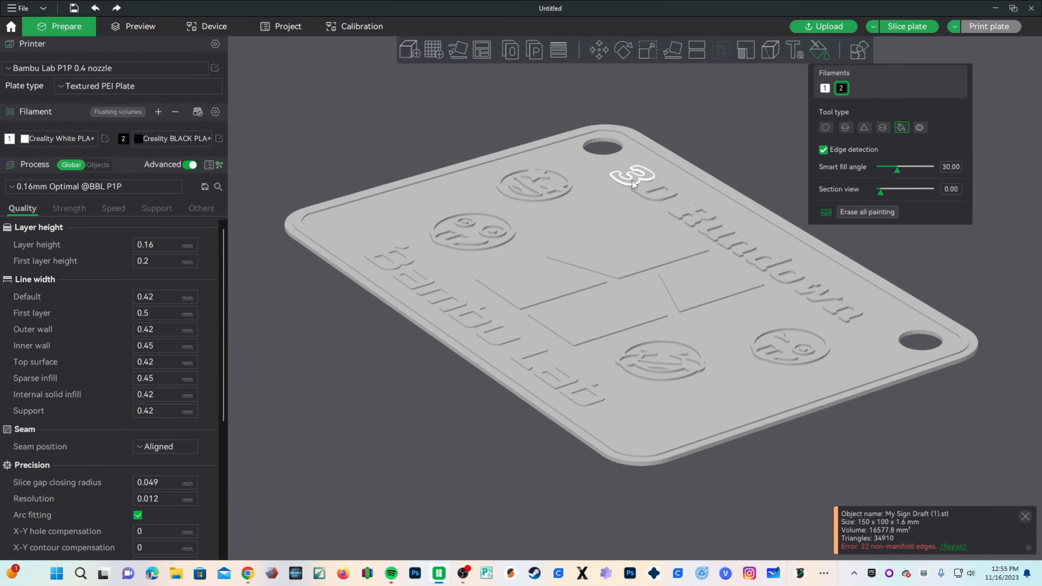
left_click(638, 189)
left_click(703, 227)
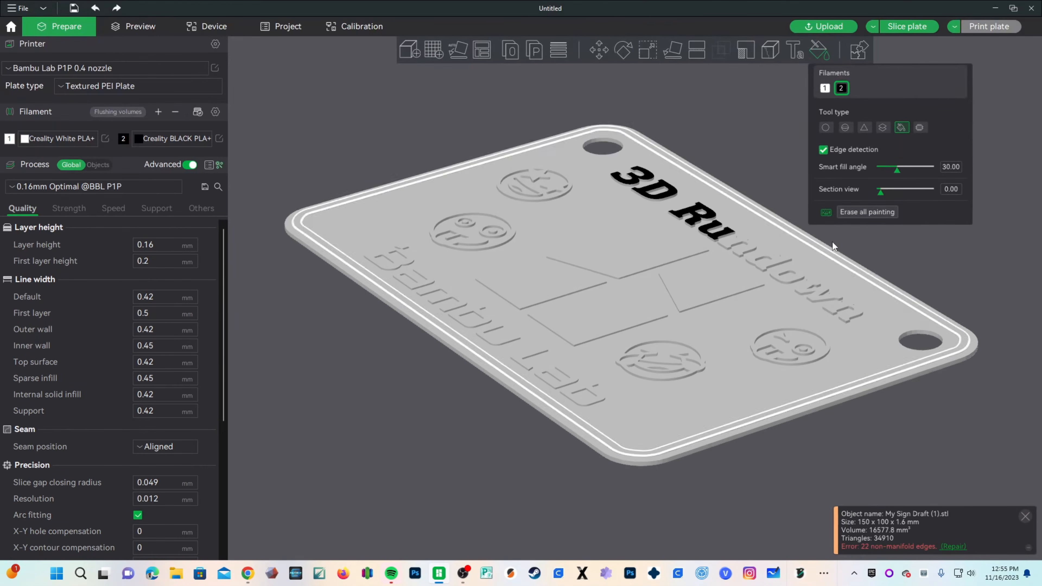
left_click(867, 212)
Paint all raised lettering, emojis, logo and border in black filament 2, using the Height range tool at 2.75.
left_click(883, 127)
left_click_drag(877, 153, 895, 158)
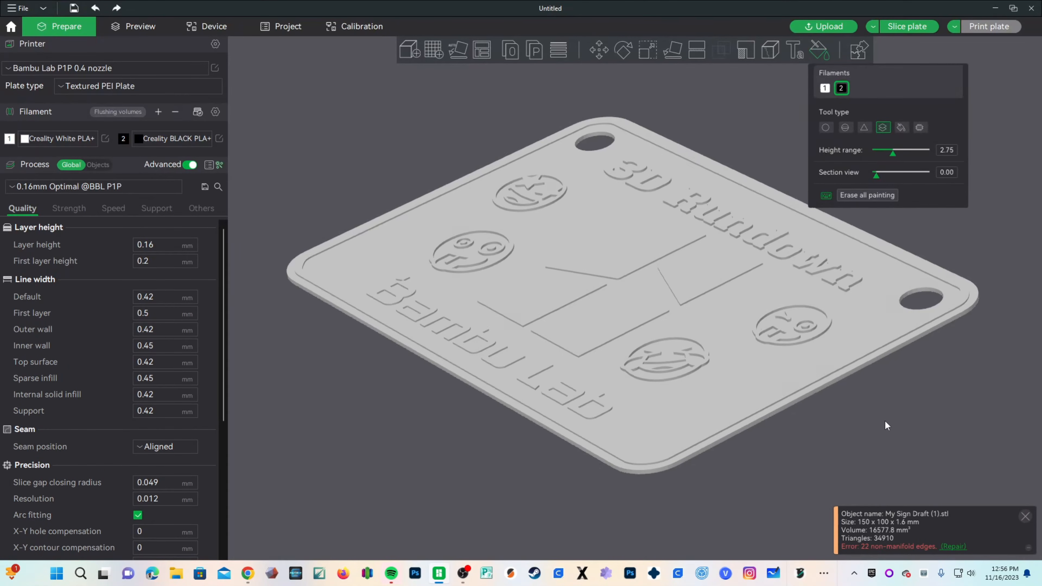
left_click_drag(889, 426, 876, 416)
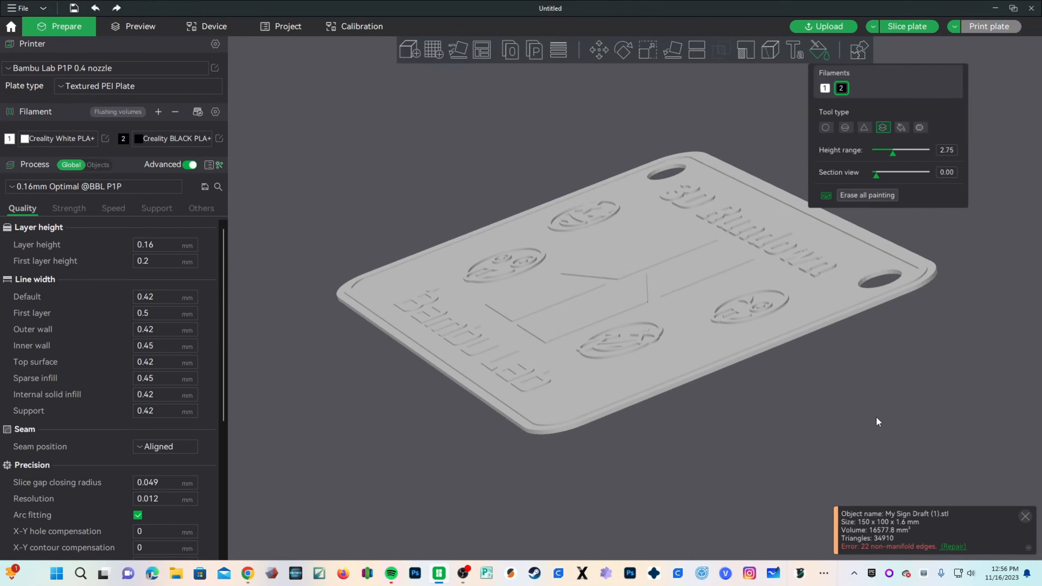
left_click(769, 314)
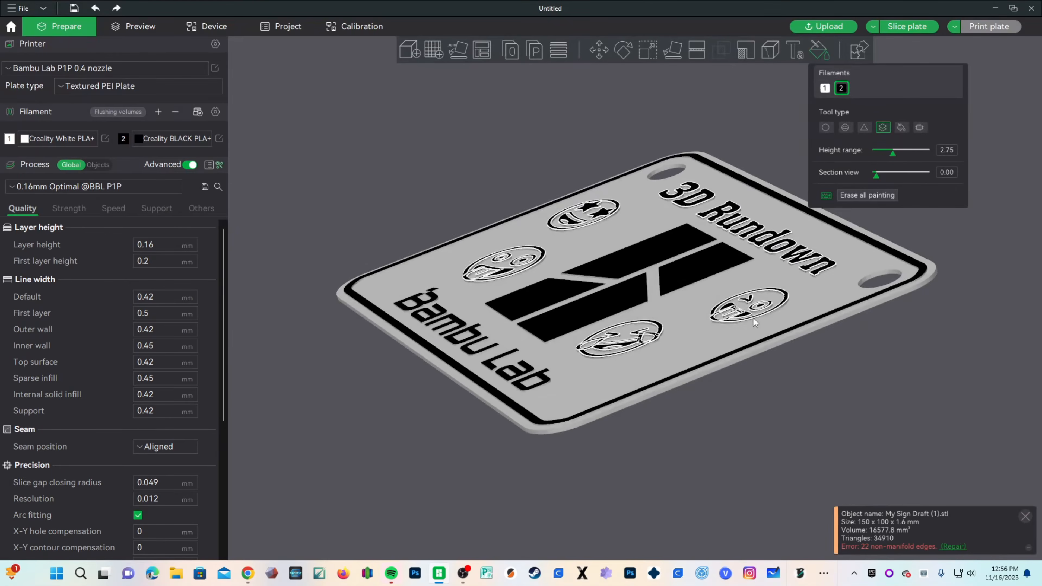
Add a third filament and set it to GLOW PLA+.
left_click_drag(634, 471, 670, 495)
scroll(670, 496, "down", 5)
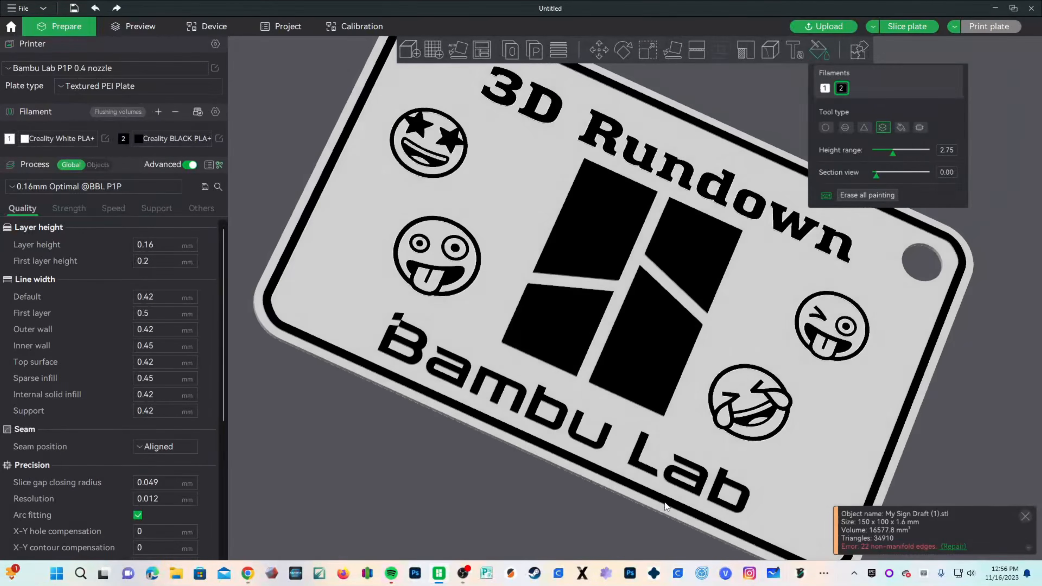
mouse_move(663, 513)
left_mouse_down()
mouse_move(718, 467)
mouse_move(750, 420)
mouse_move(794, 324)
mouse_move(786, 304)
left_mouse_up()
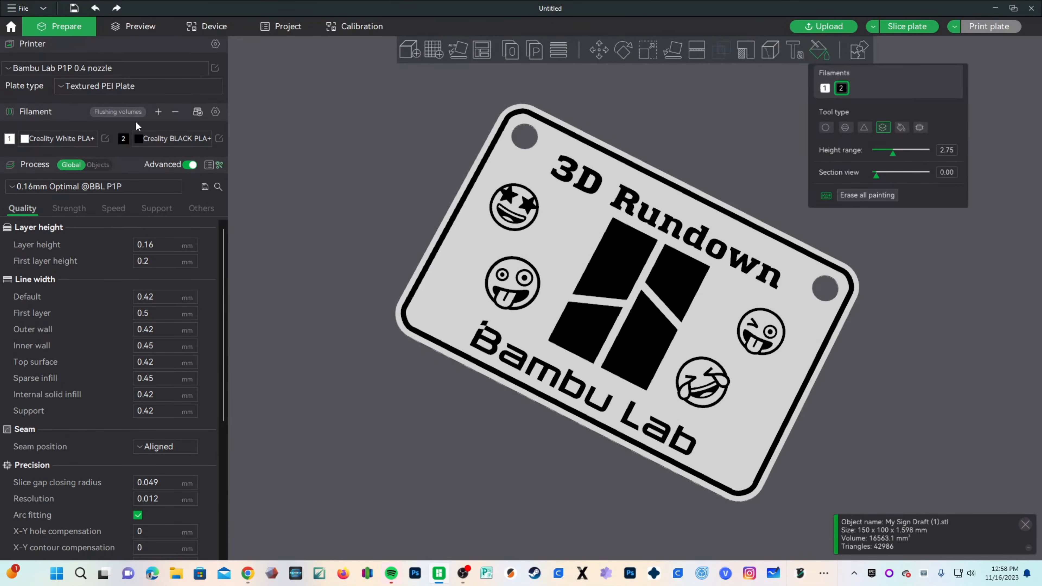
left_click(158, 112)
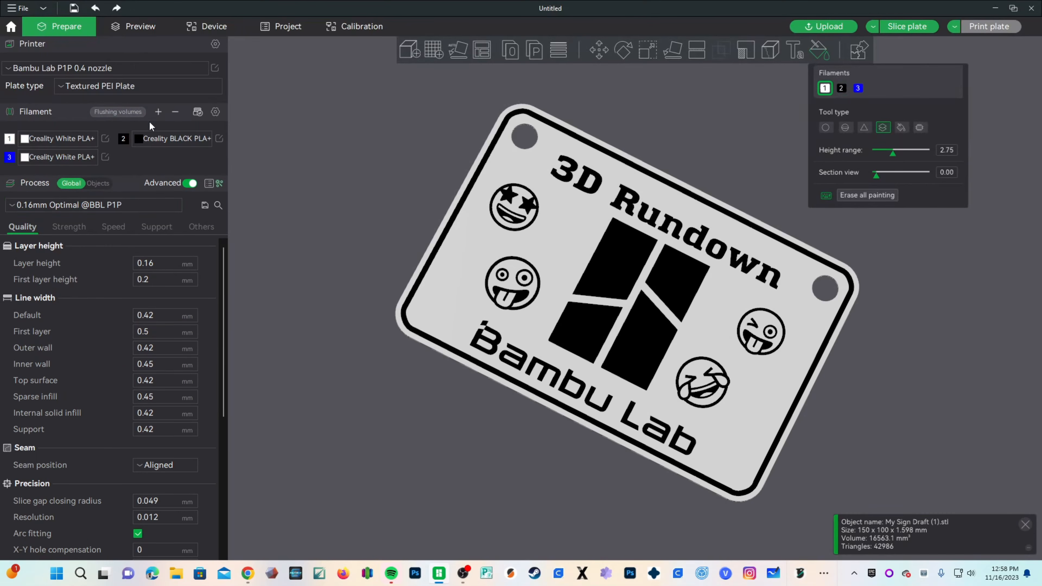
left_click(27, 159)
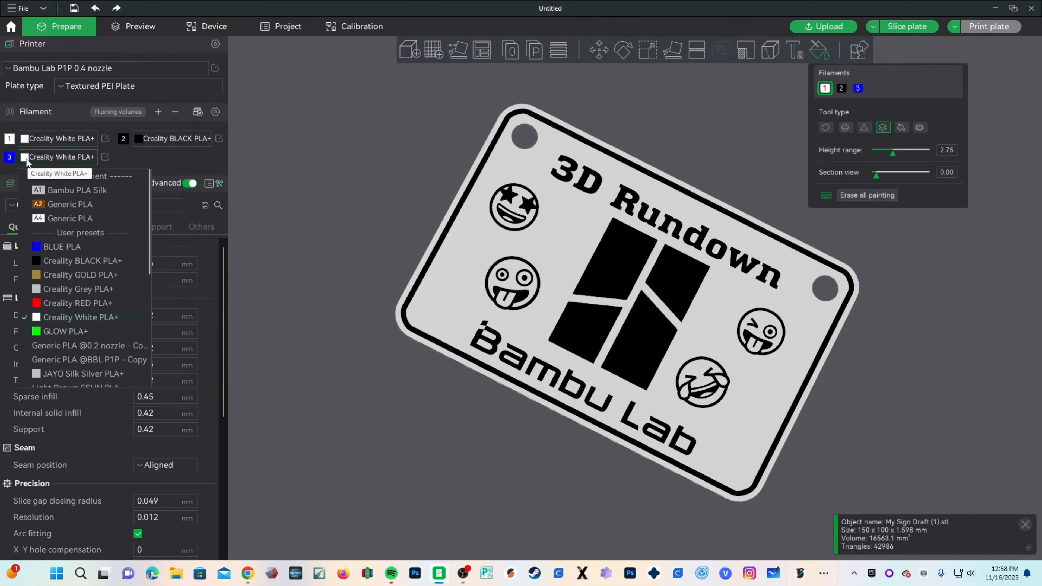
left_click(50, 331)
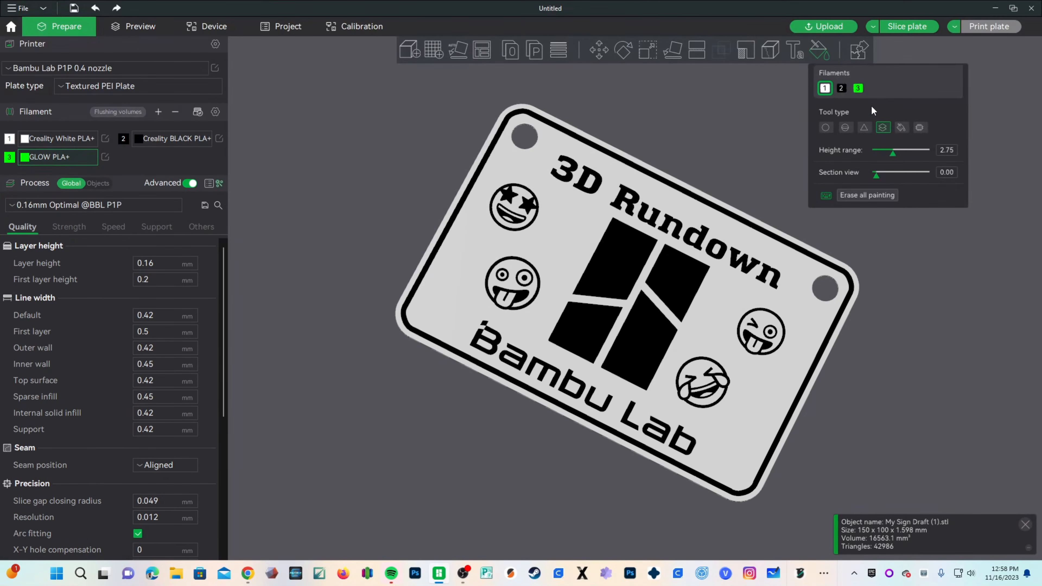
Fill the four panels of the central Bambu Lab logo with the green GLOW PLA+ filament.
left_click(858, 89)
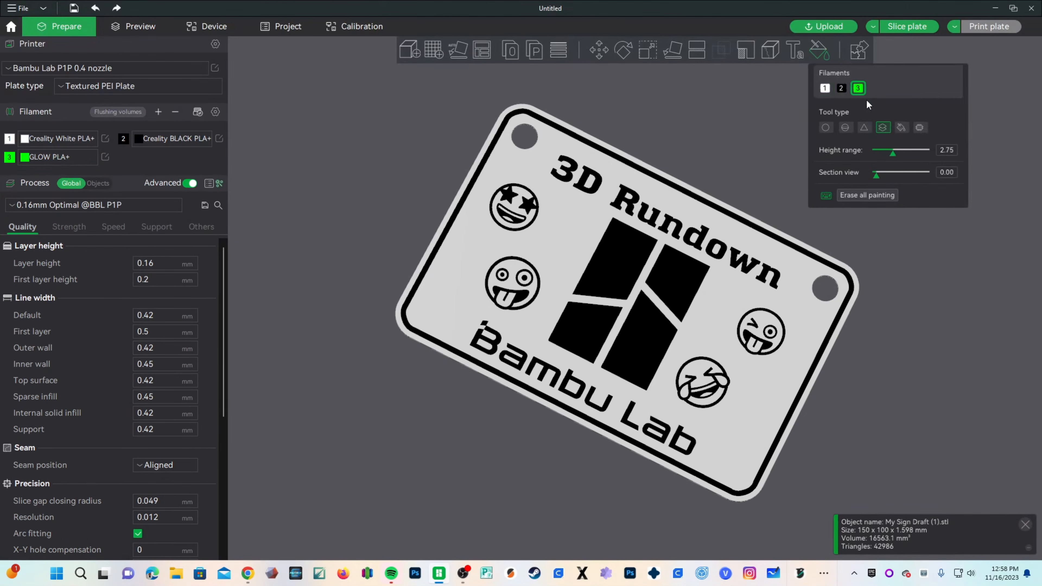
left_click(901, 128)
left_click(608, 279)
left_click(586, 335)
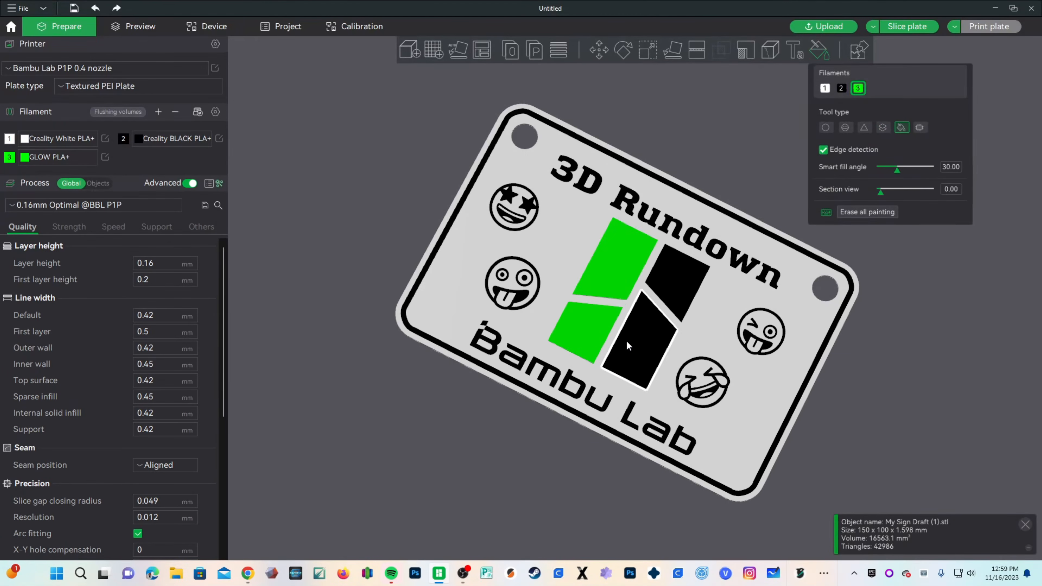
left_click(625, 339)
left_click(679, 290)
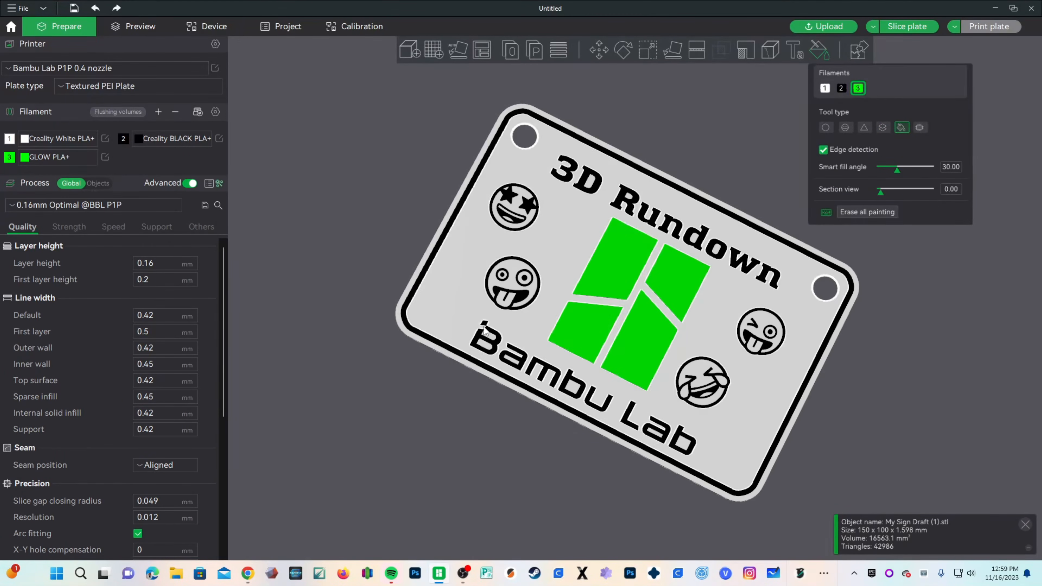
Paint the top face of the small accent above the "B" in "Bambu Lab" with filament 3, using the Triangle tool.
scroll(426, 425, "up", 10)
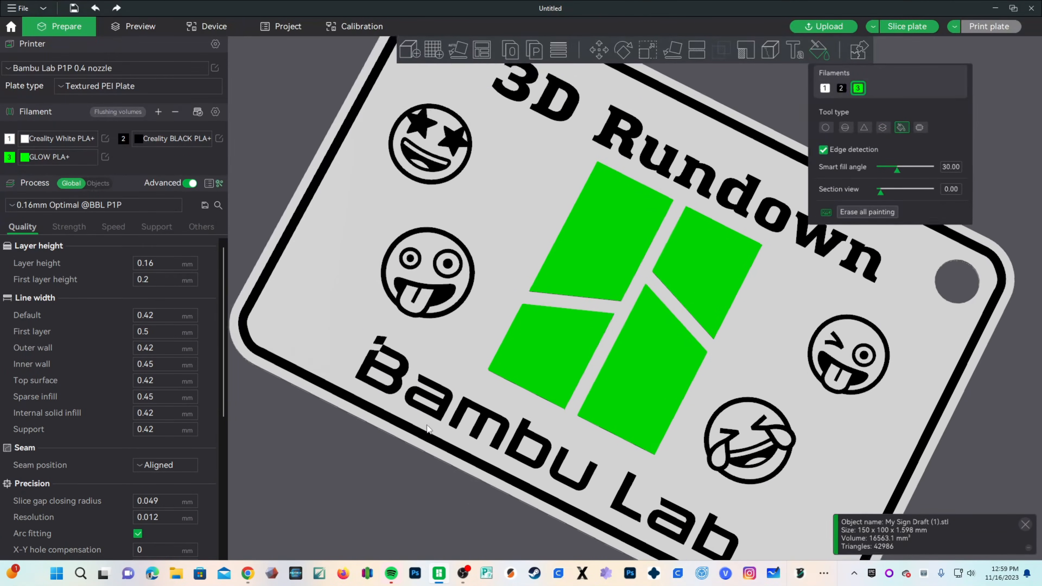
key("s")
scroll(618, 397, "up", 5)
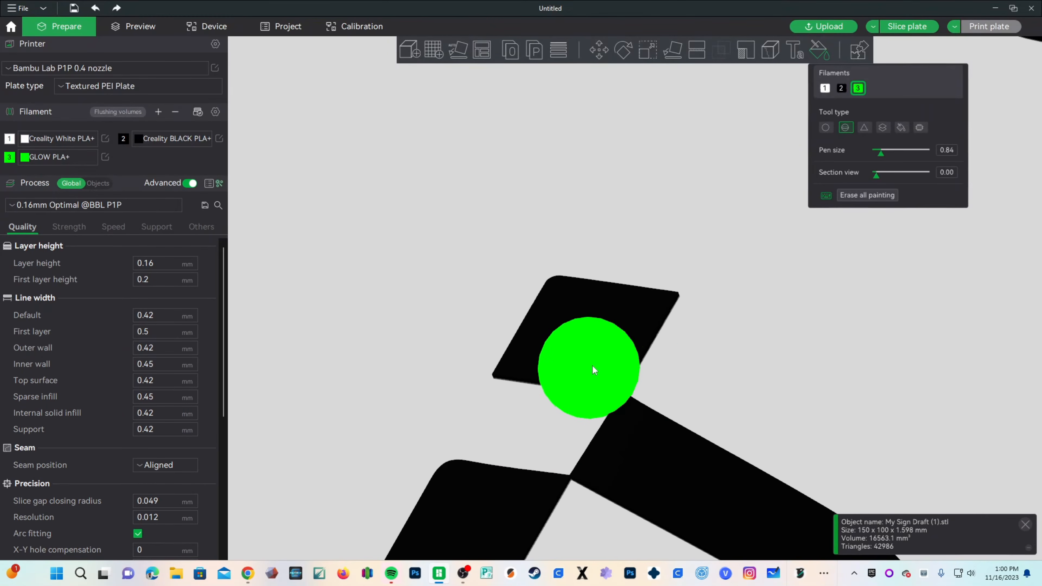
left_click(865, 127)
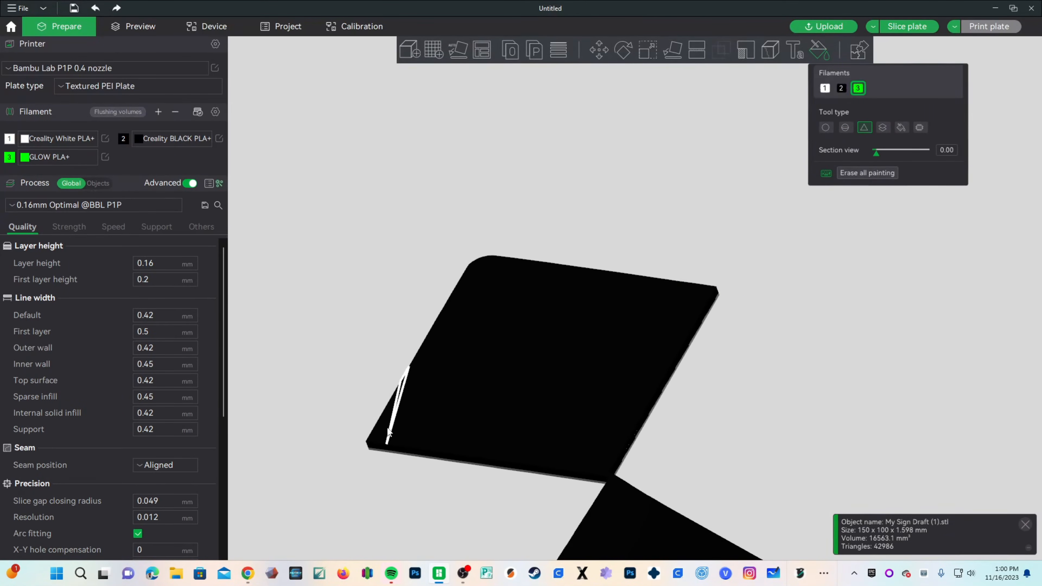
left_click(376, 438)
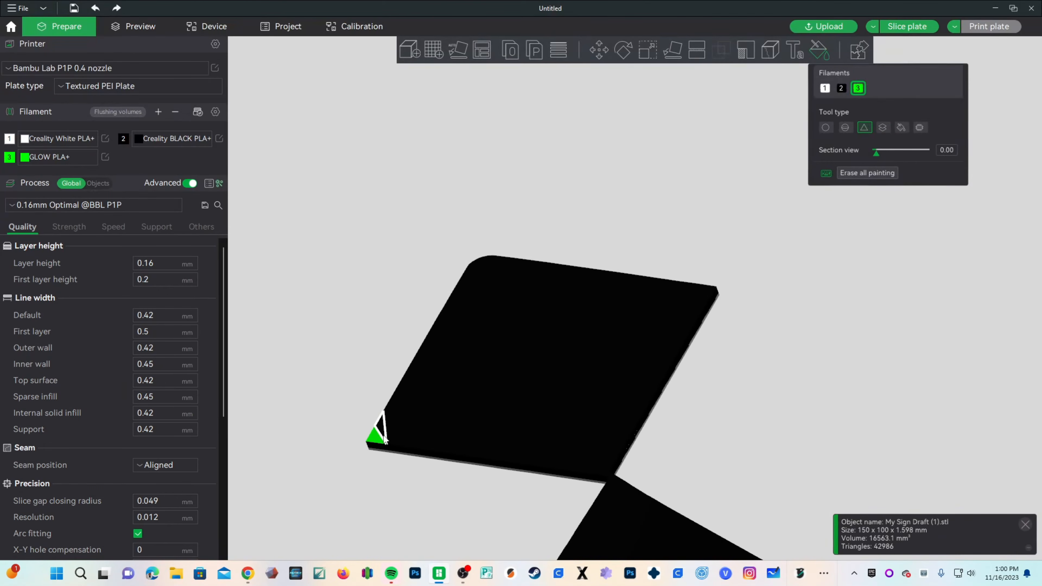
left_click(391, 429)
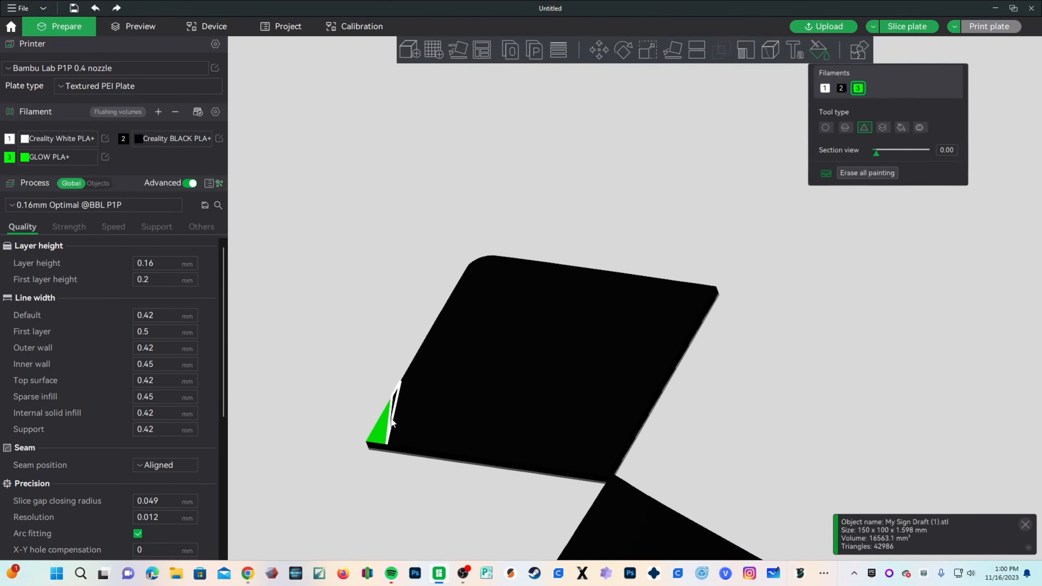
left_click(398, 413)
left_click(400, 399)
left_click_drag(416, 386, 465, 370)
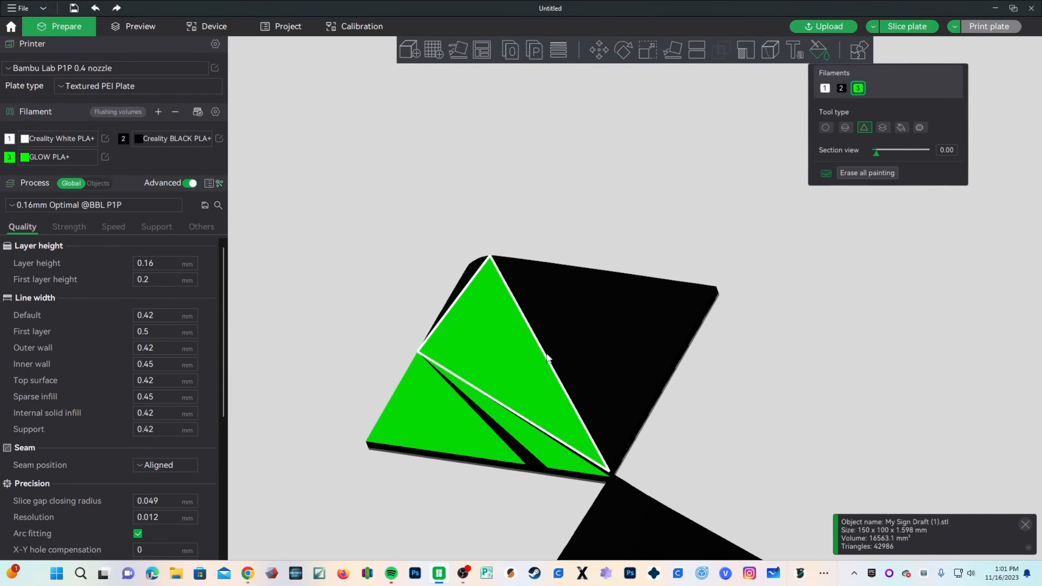
left_click(567, 353)
left_click_drag(605, 348, 684, 347)
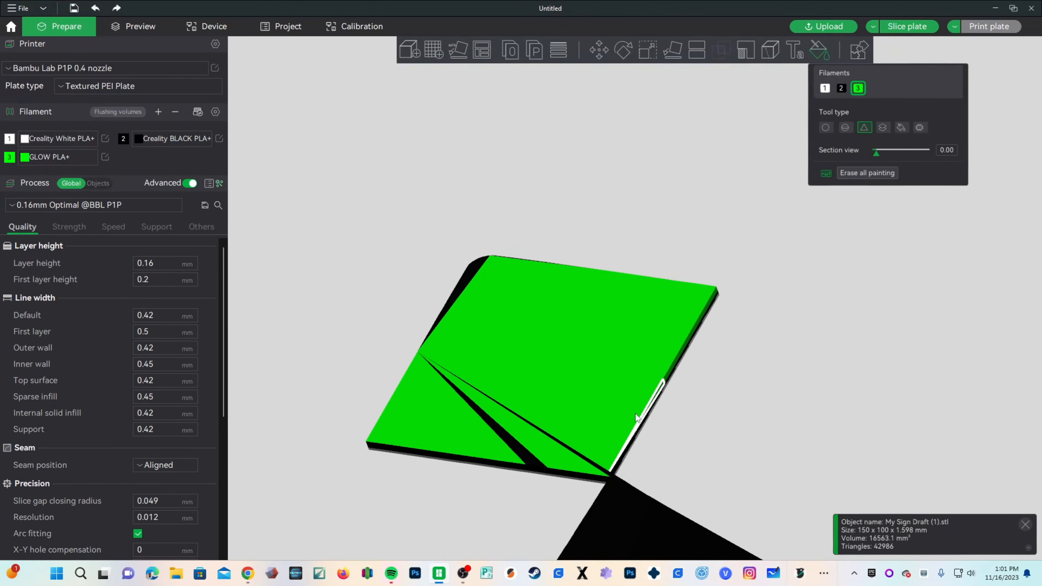
left_click(526, 450)
left_click(463, 288)
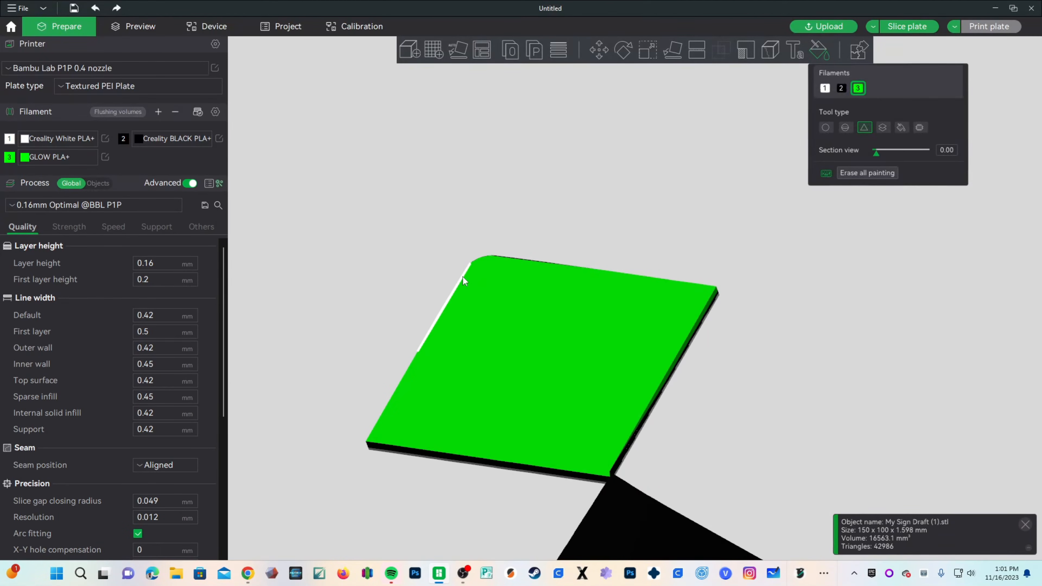
scroll(479, 370, "down", 3)
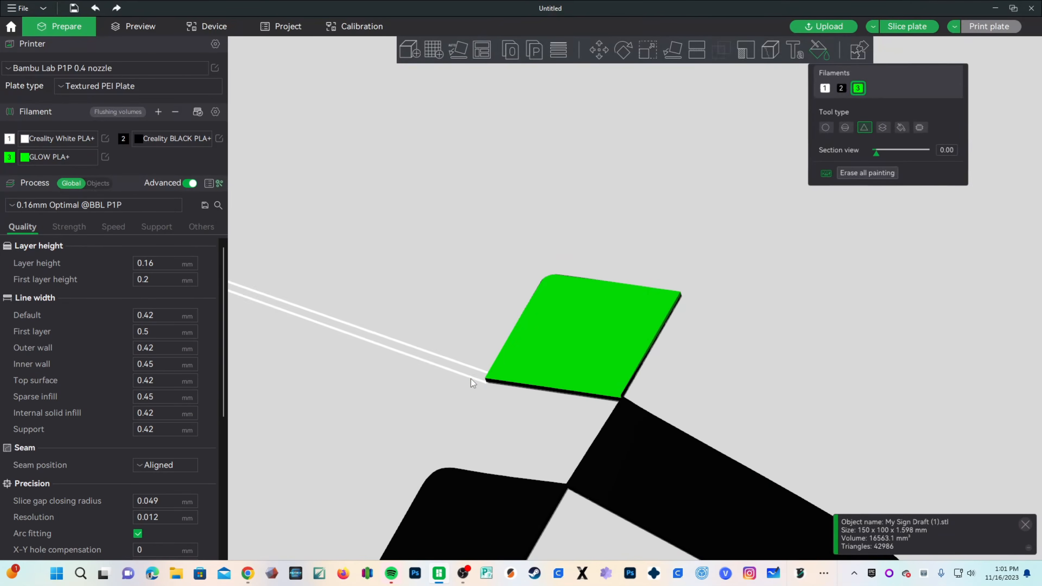
scroll(508, 433, "down", 6)
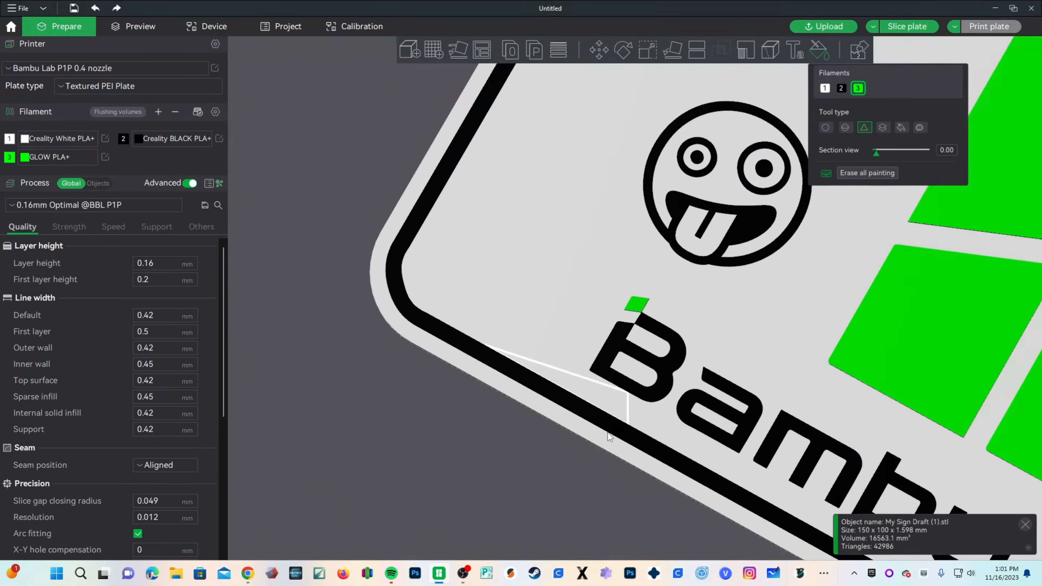
scroll(607, 432, "down", 8)
mouse_move(578, 447)
left_mouse_down()
mouse_move(569, 455)
mouse_move(595, 452)
mouse_move(576, 453)
left_mouse_up()
scroll(576, 453, "down", 3)
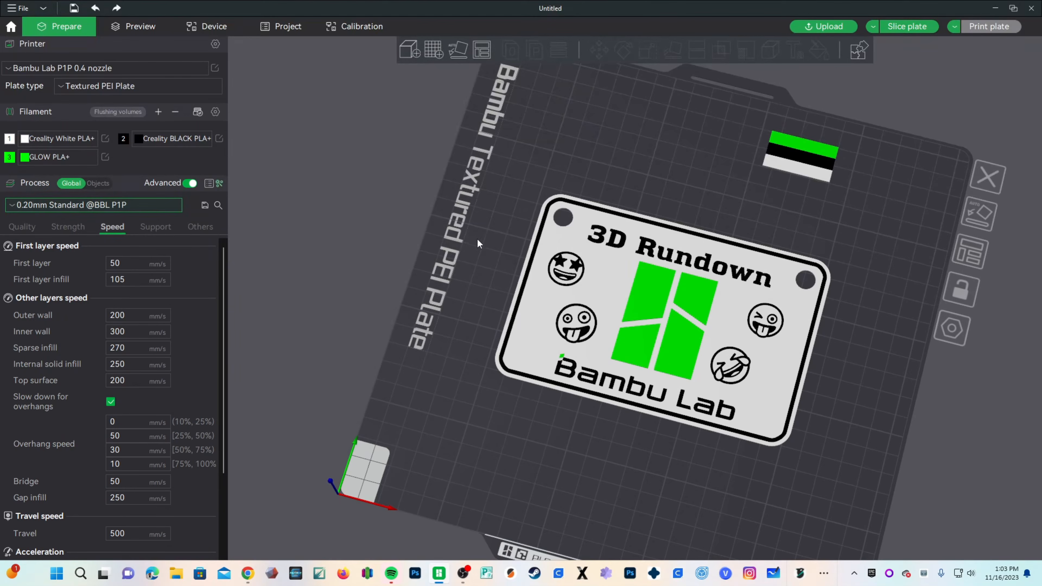
Set speeds to 175 mm/s for outer wall and top surface, 250 for inner wall, 230 for sparse infill and 220 for internal solid infill.
left_click(137, 317)
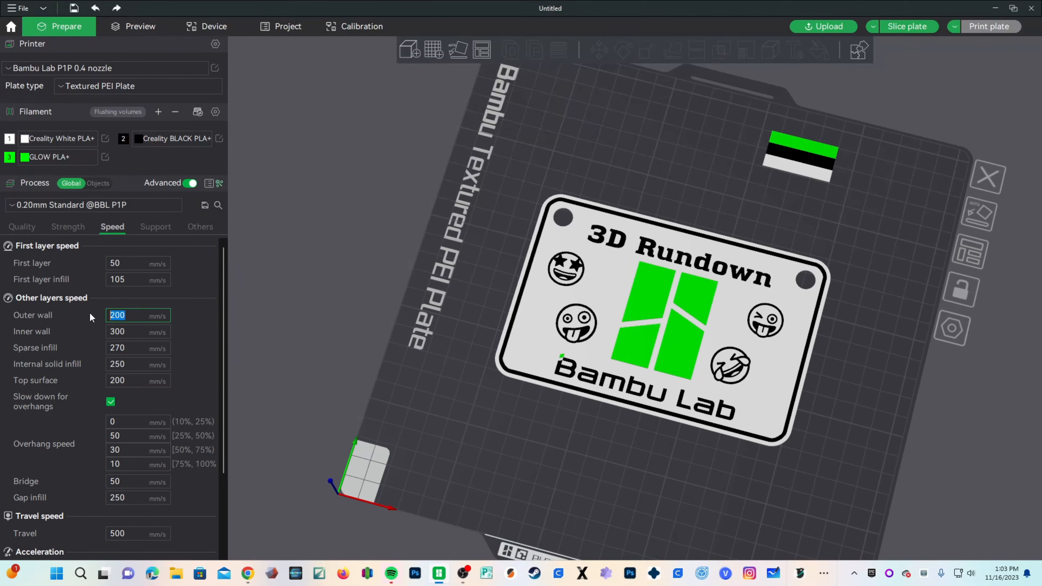
type("175")
key("Tab")
type("250")
key("Tab")
type("230")
key("Tab")
type("220")
key("Tab")
type("175")
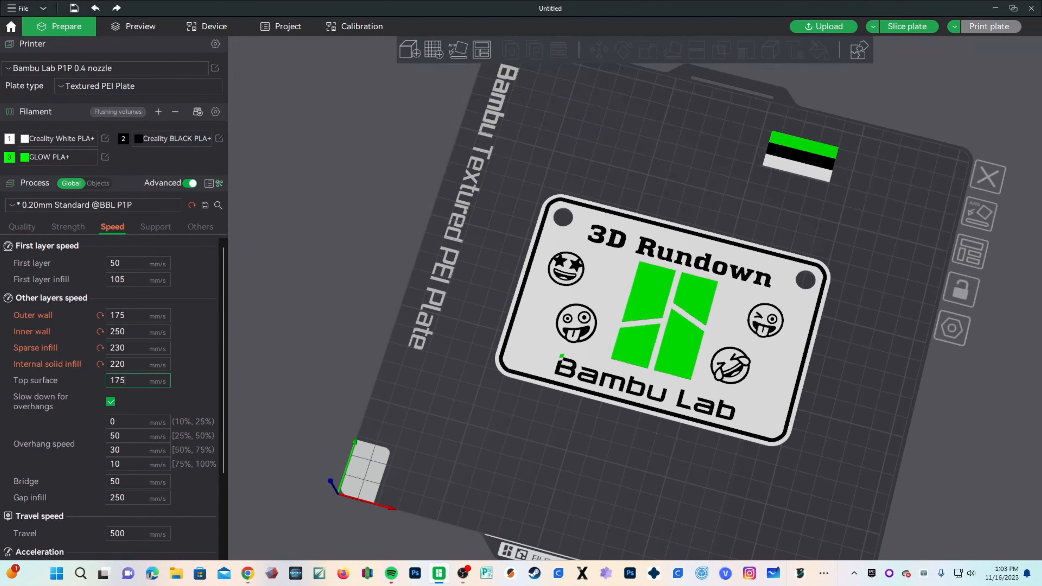
Set the gap infill speed to 200 mm/s and the first layer infill speed to 90 mm/s.
double_click(141, 496)
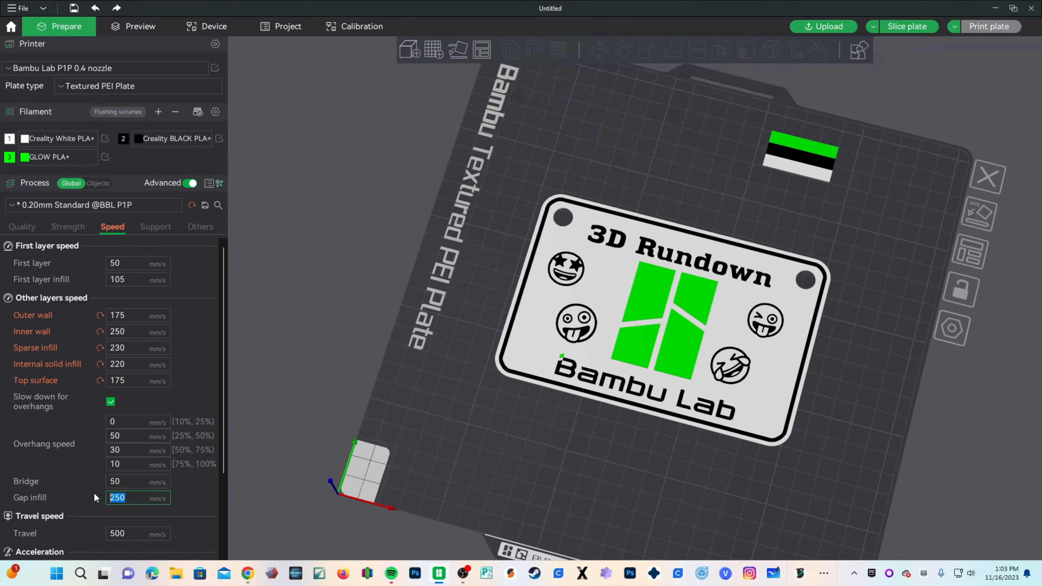
type("200")
left_click(115, 279)
key("BackSpace")
key("BackSpace")
key("BackSpace")
type("90")
Review the strength, support and other process settings, and slice the plate.
left_click(67, 233)
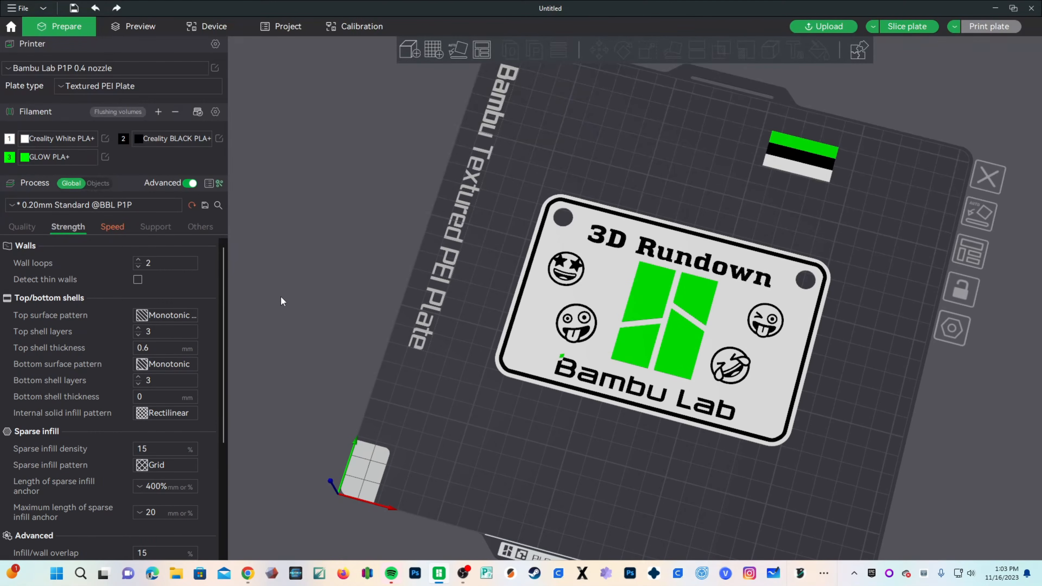
left_click(157, 228)
left_click(198, 226)
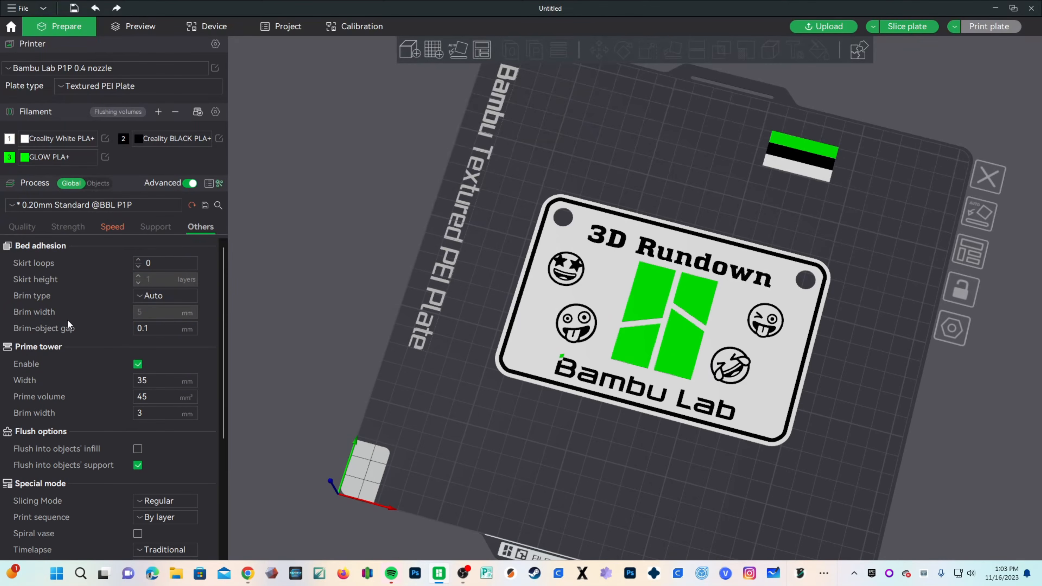
left_click(897, 26)
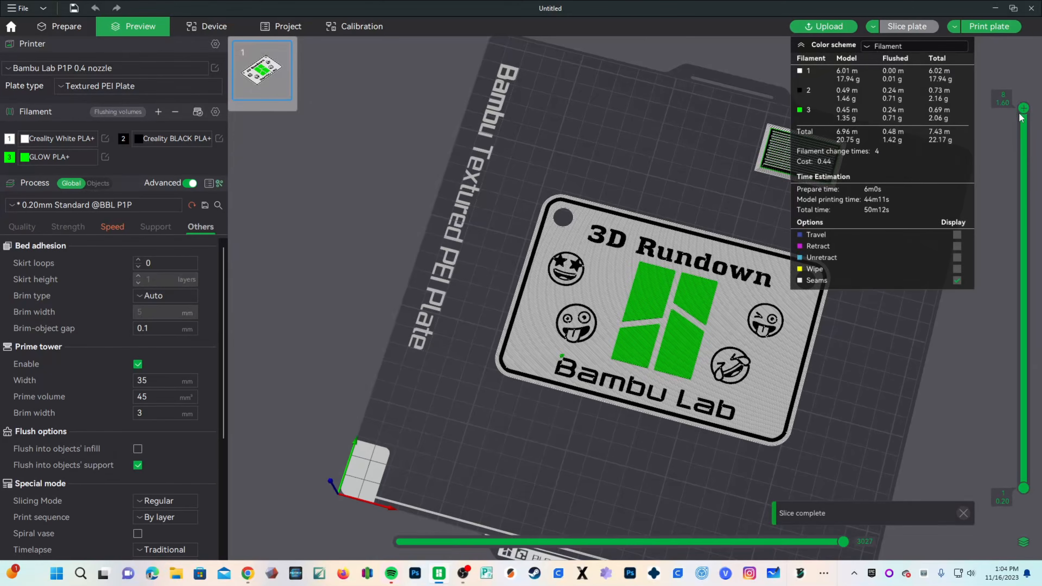
Examine the sliced sign layer by layer, checking the base layers under the logo and the colored top layers.
scroll(1011, 153, "down", 1)
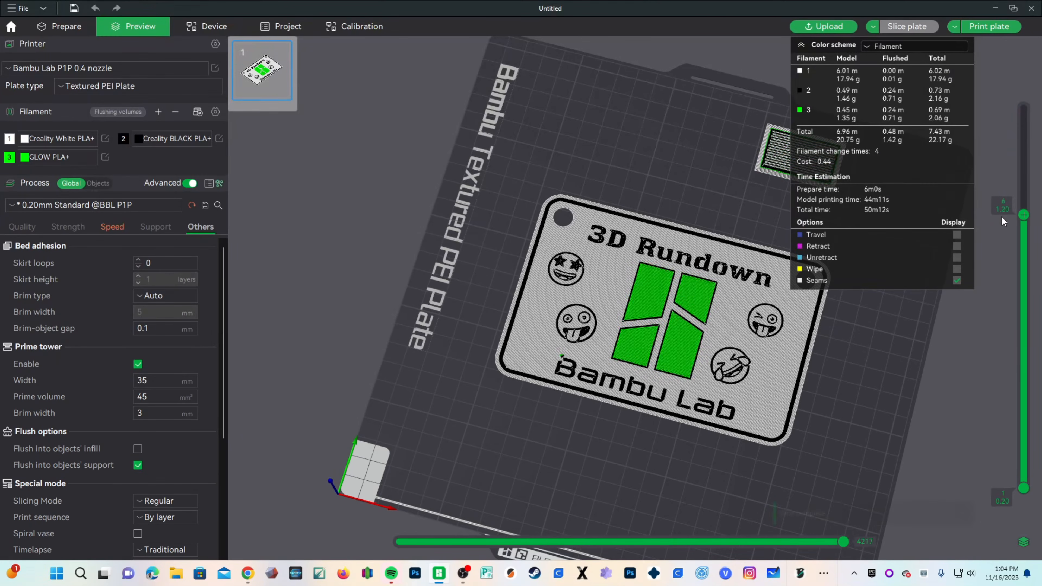
scroll(1002, 242, "down", 2)
scroll(1006, 316, "down", 1)
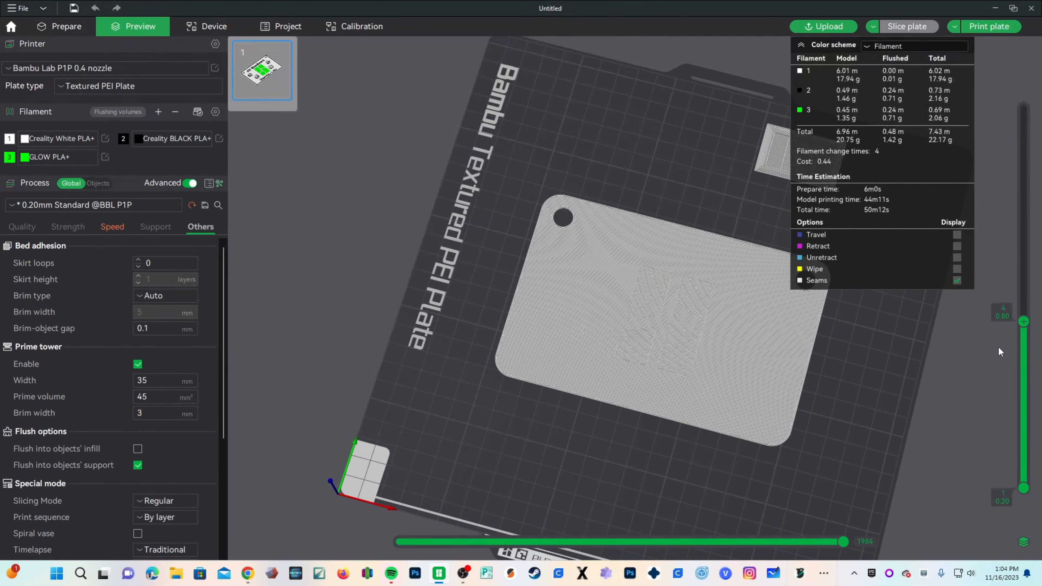
scroll(997, 369, "down", 1)
scroll(998, 330, "up", 1)
scroll(1005, 304, "up", 1)
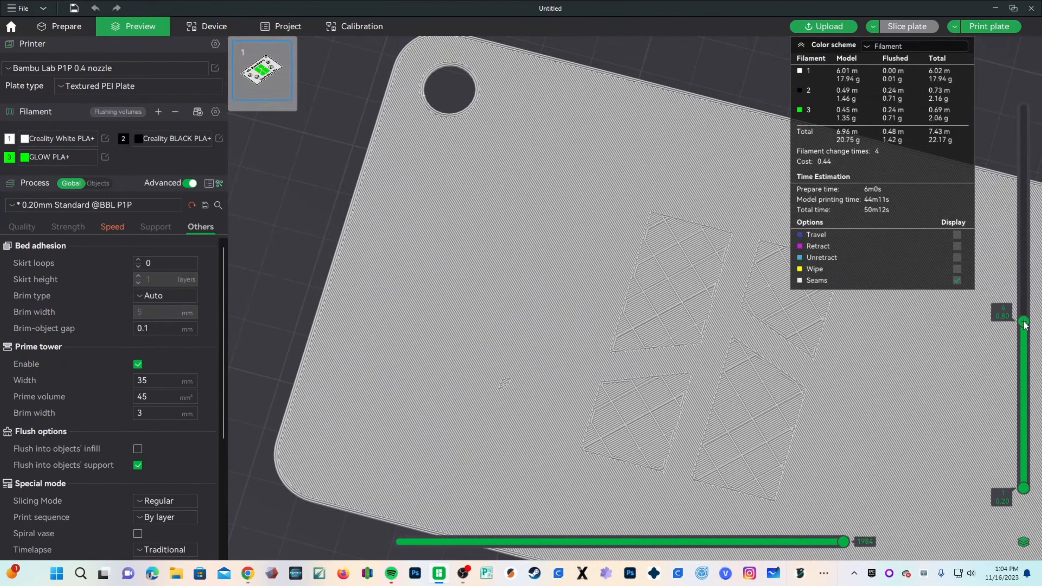
left_click_drag(1023, 322, 1009, 101)
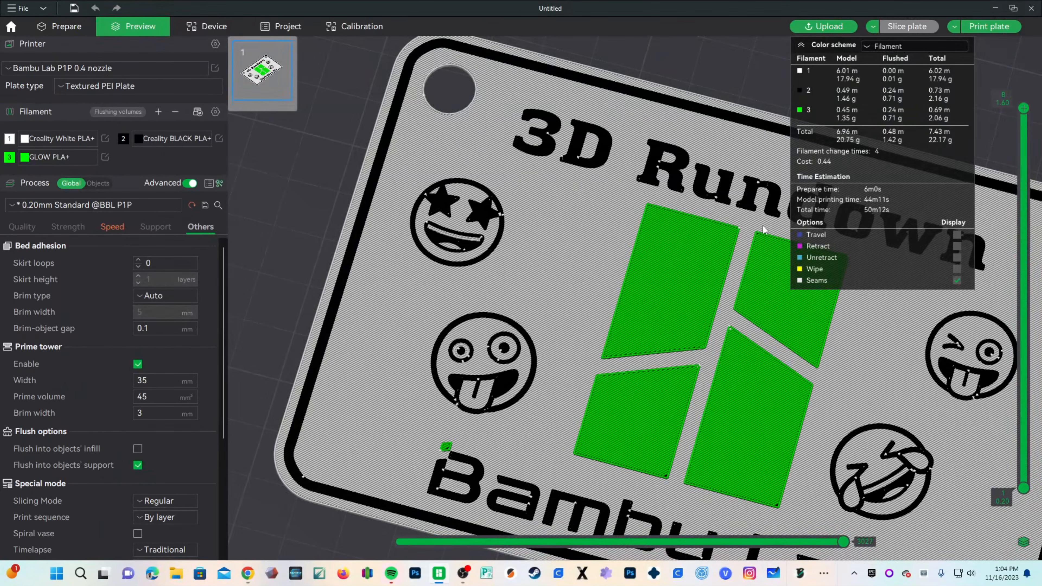
scroll(795, 222, "down", 5)
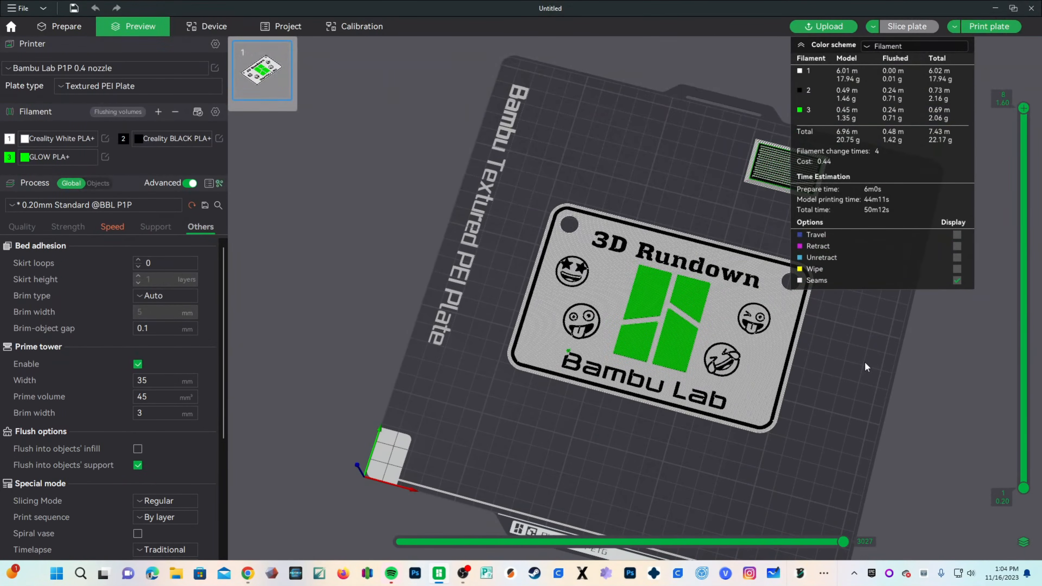
middle_click_drag(809, 385, 714, 374)
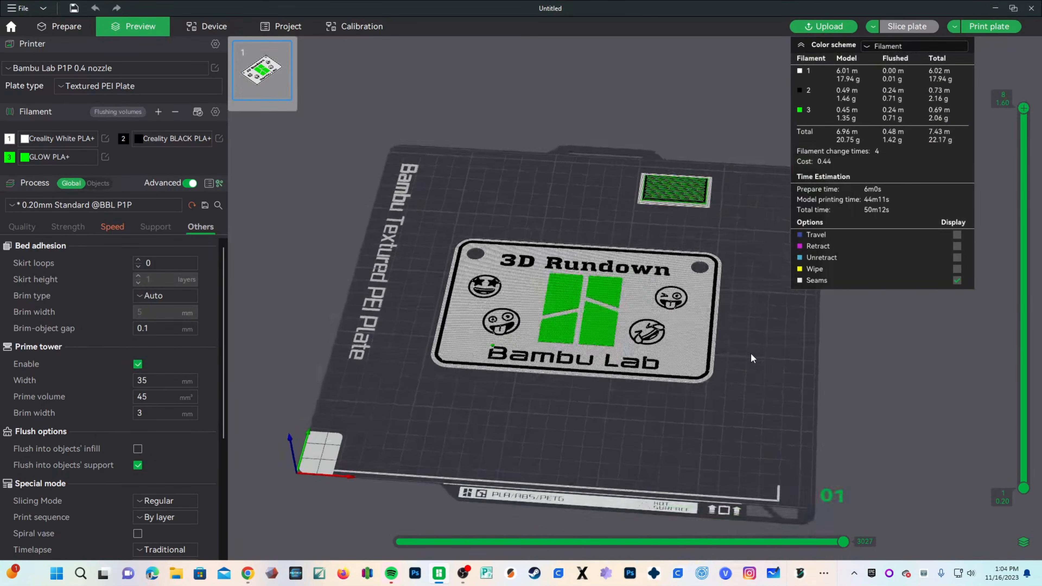
scroll(752, 353, "up", 5)
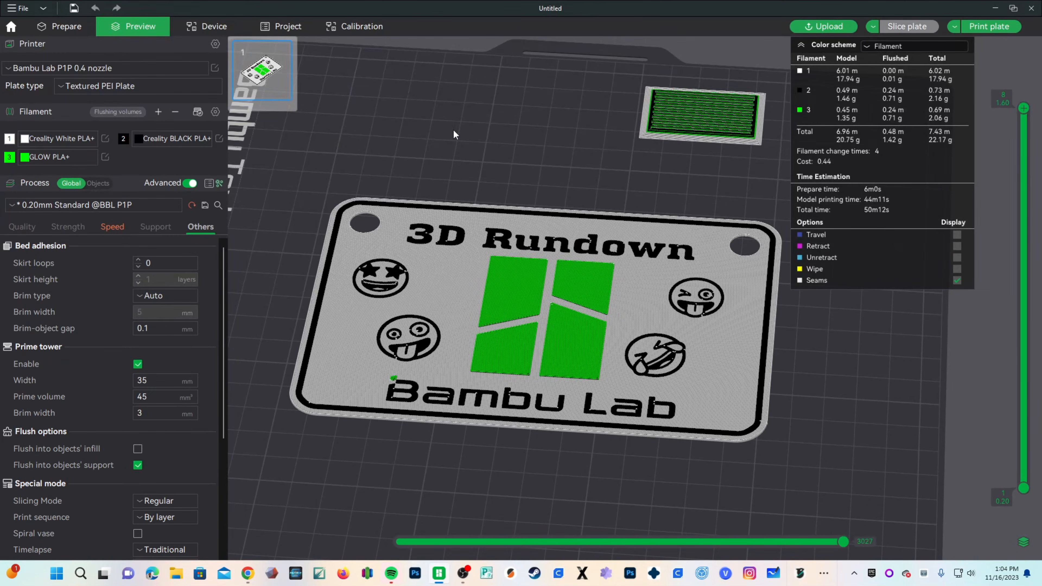
Send the print job with green mapped to AMS slot A3, black mapped to A1 and timelapse enabled.
left_click(990, 26)
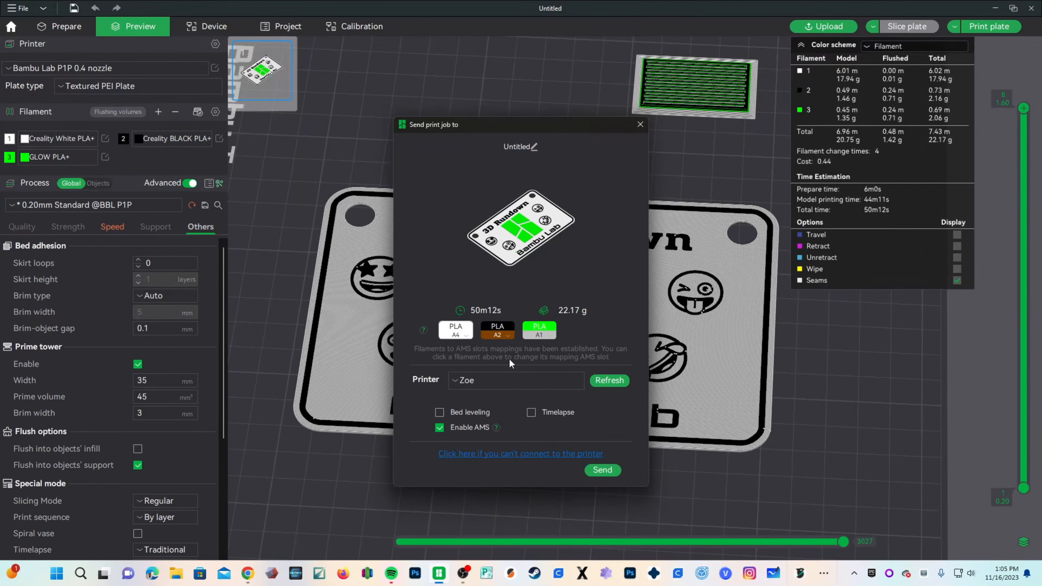
left_click(539, 333)
left_click(603, 378)
left_click(500, 332)
left_click(505, 376)
left_click(531, 413)
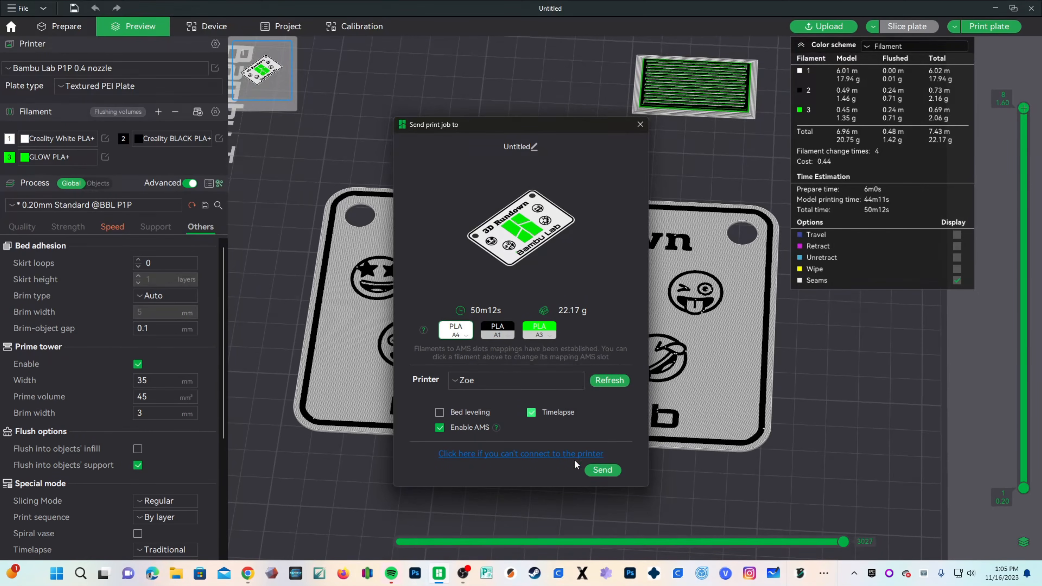
left_click(594, 473)
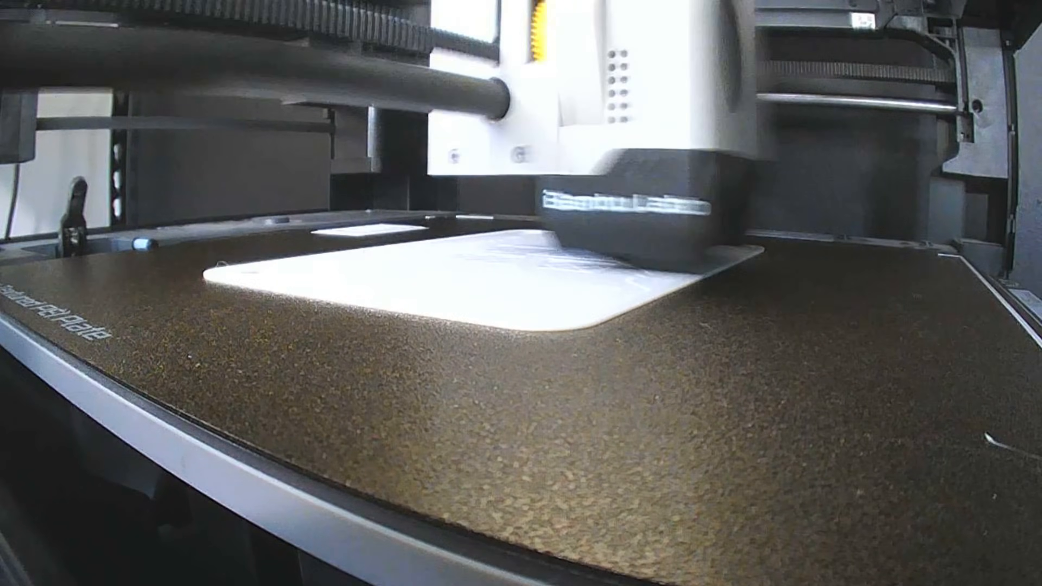